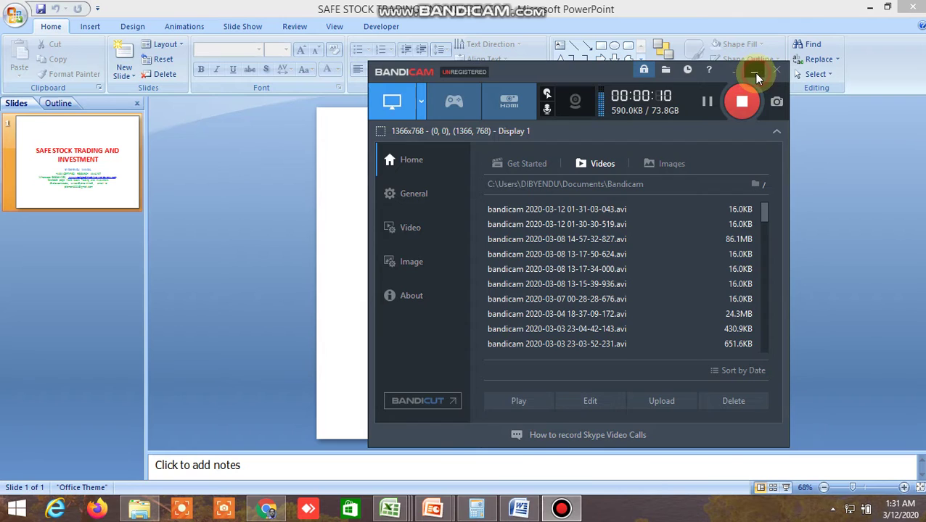
# Minimize the recorder window and bring the DISCALAIMER presentation forward in PowerPoint.
pyautogui.click(755, 74)
pyautogui.moveTo(436, 512)
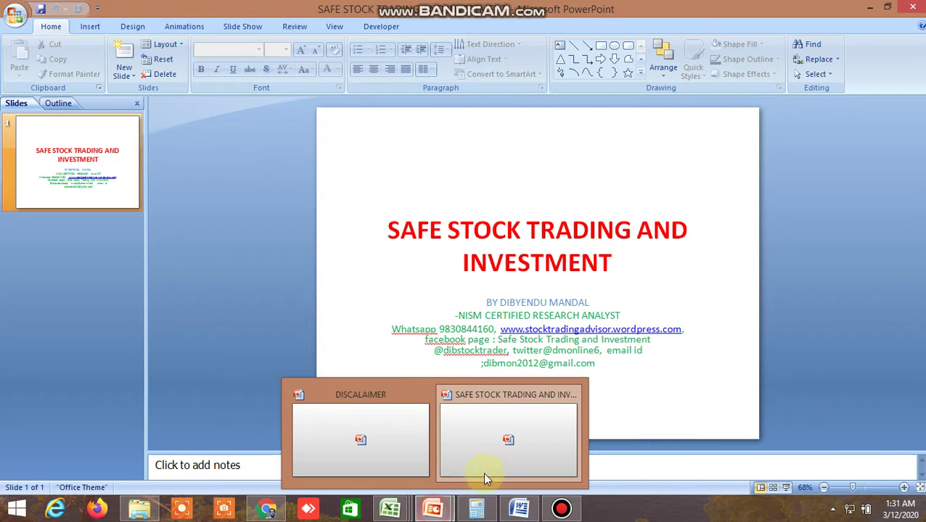
pyautogui.click(385, 445)
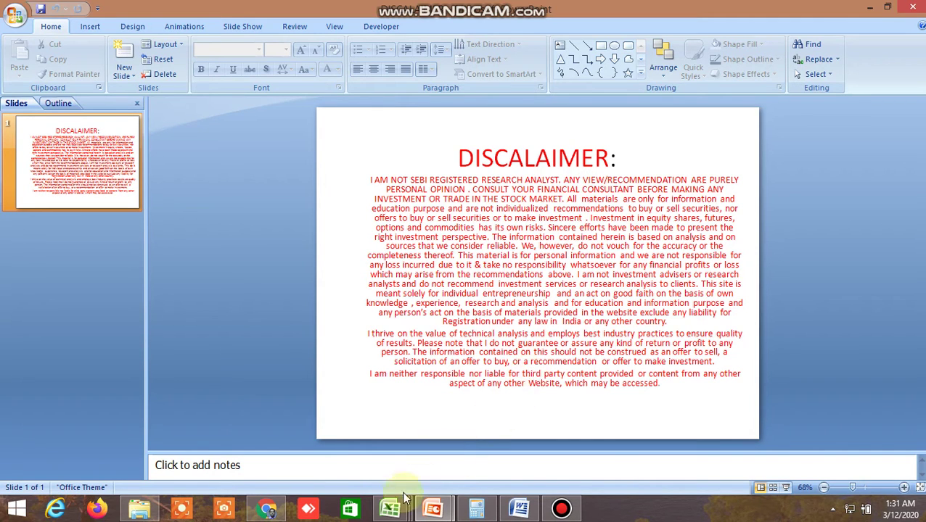
# Switch to Excel's BUY LEVEL AND SELL LEVEL screener workbook and select the BUY ABOVE header in column I.
pyautogui.moveTo(390, 509)
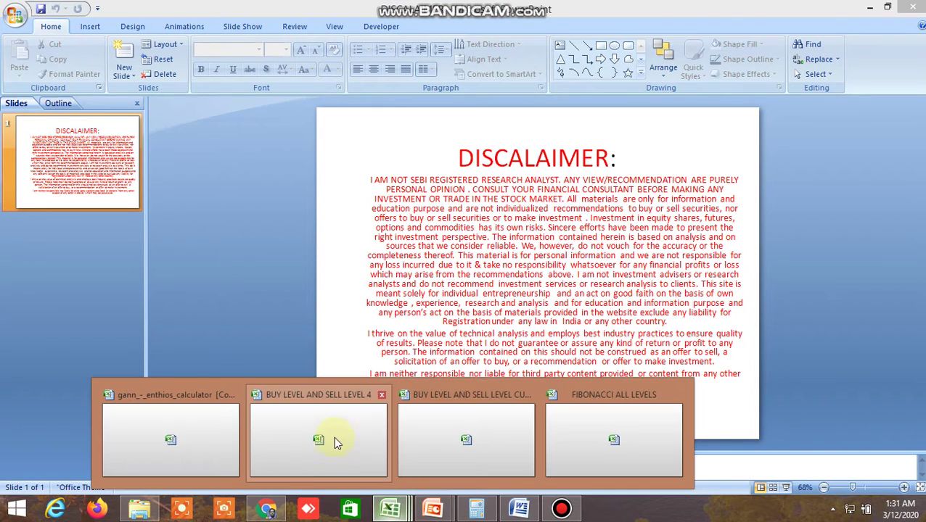
pyautogui.click(444, 440)
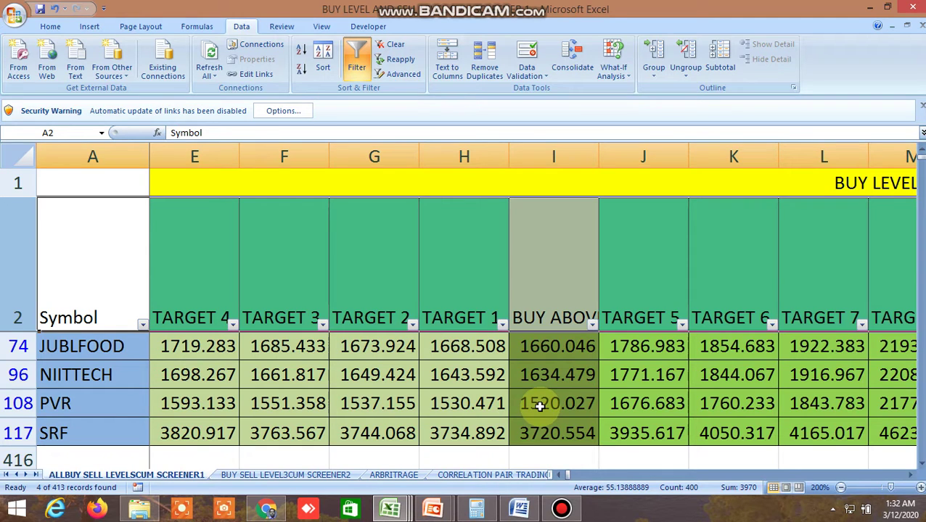
pyautogui.click(553, 289)
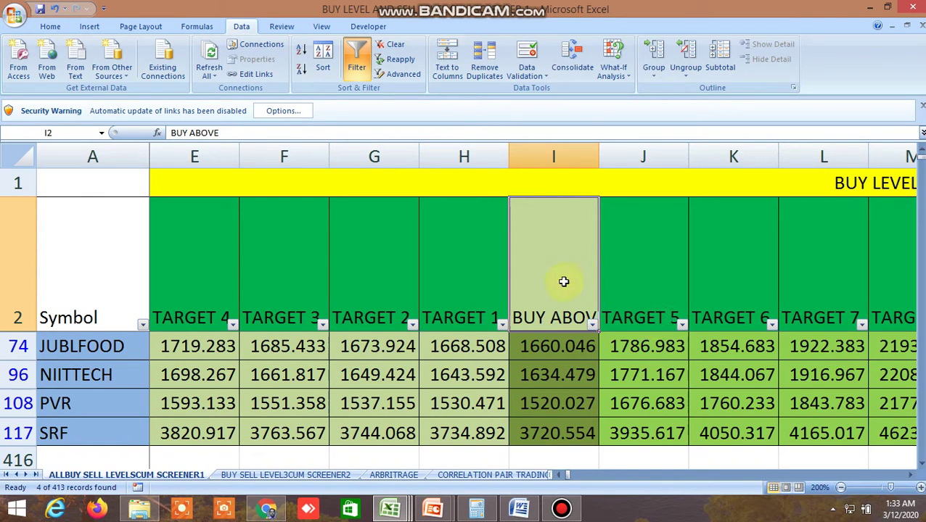
# Switch to the BUY LEVEL AND SELL LEVEL 4 workbook and view the headers of its BUY SELL LEVEL sheet.
pyautogui.moveTo(392, 512)
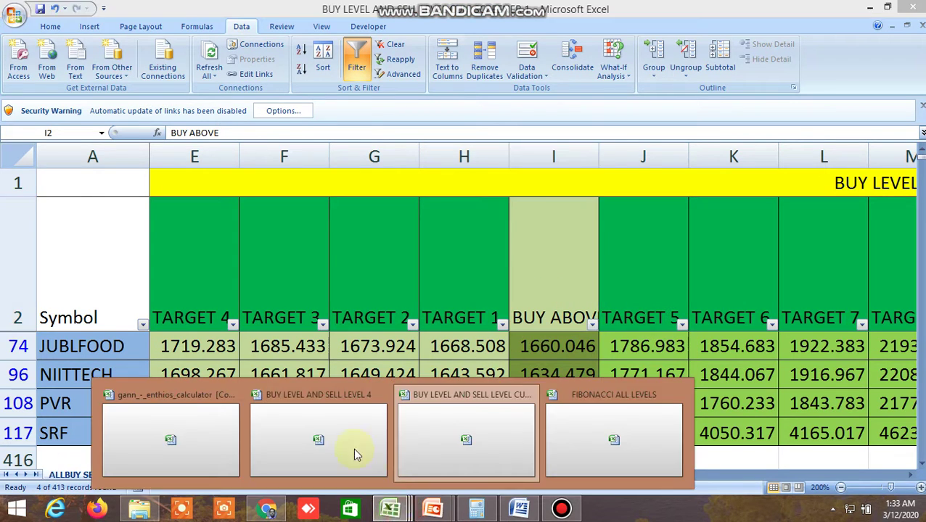
pyautogui.click(332, 436)
pyautogui.scroll(20, 413, 300)
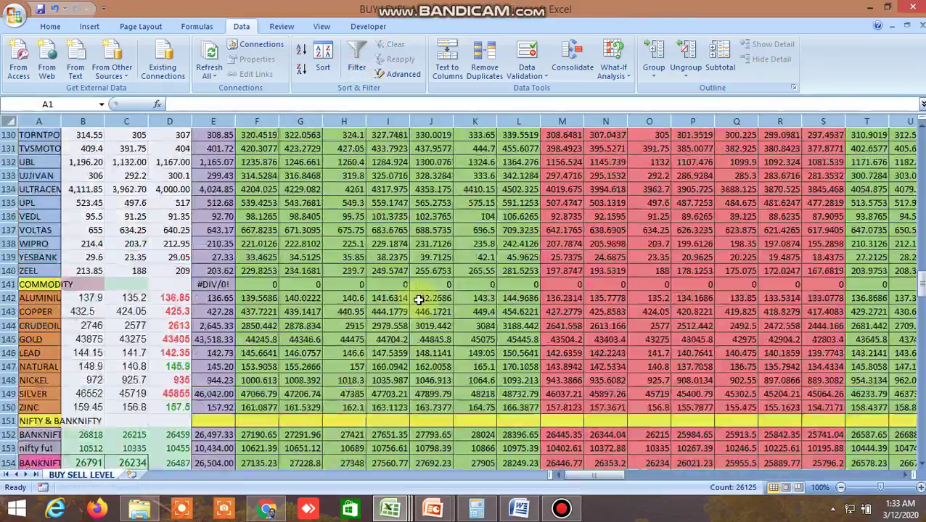
pyautogui.scroll(20, 419, 298)
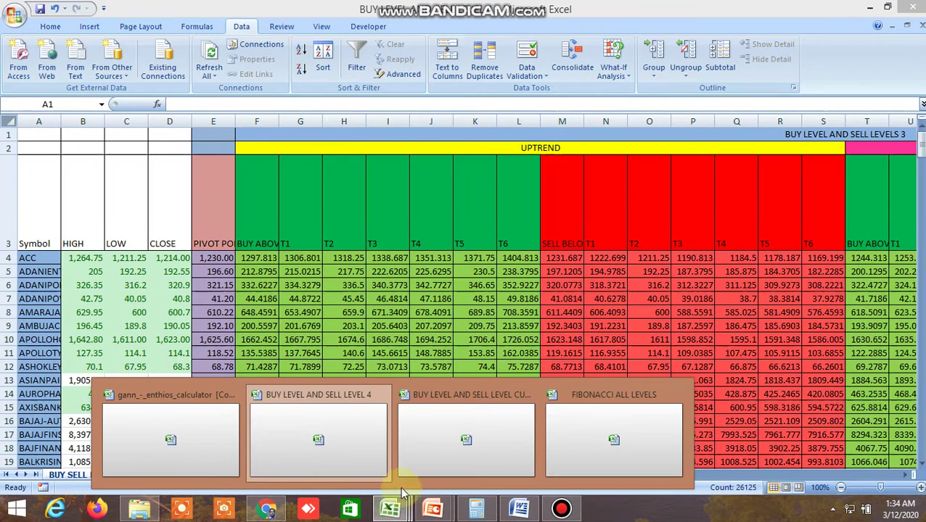
# Return to the screener workbook and go through the BUY LEVEL AND SELL LEVELS 1 title, BUY ABOVE and buy-side TARGET headers.
pyautogui.click(469, 444)
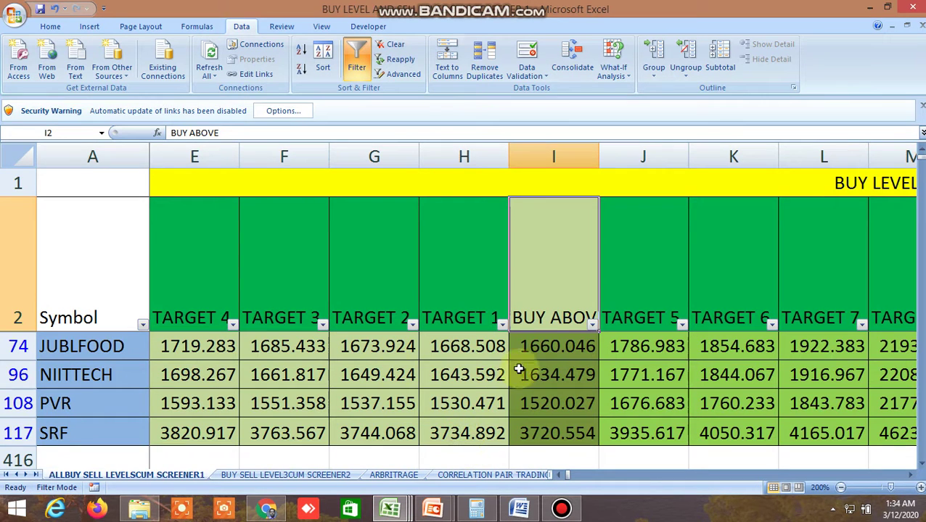
pyautogui.click(663, 187)
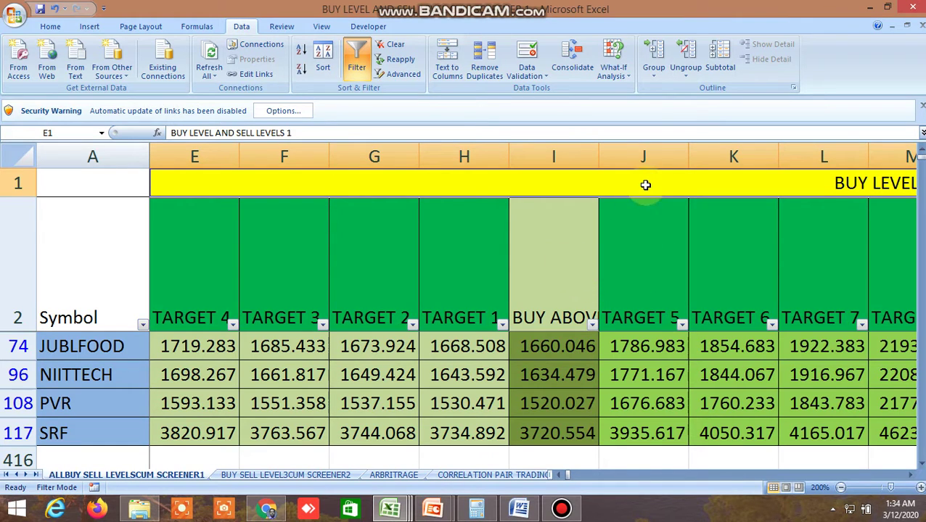
pyautogui.click(568, 278)
pyautogui.click(472, 280)
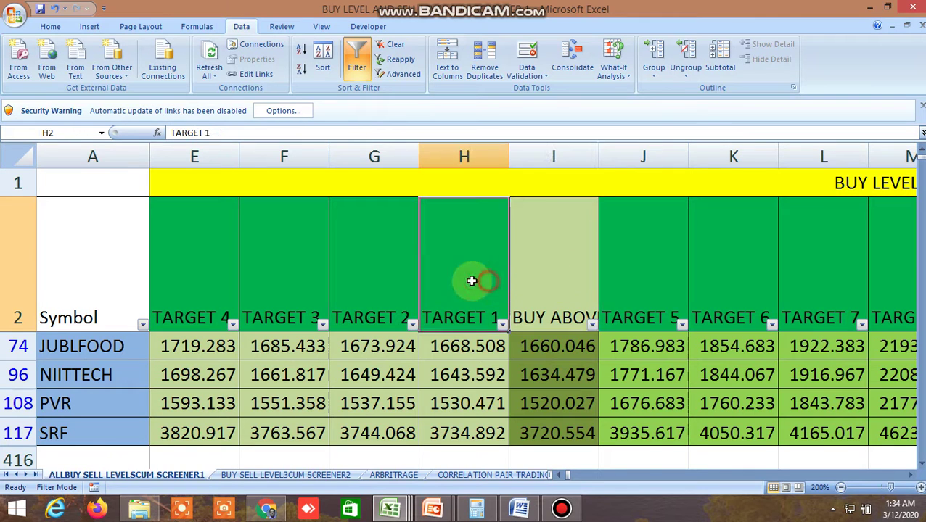
pyautogui.click(208, 274)
pyautogui.click(604, 270)
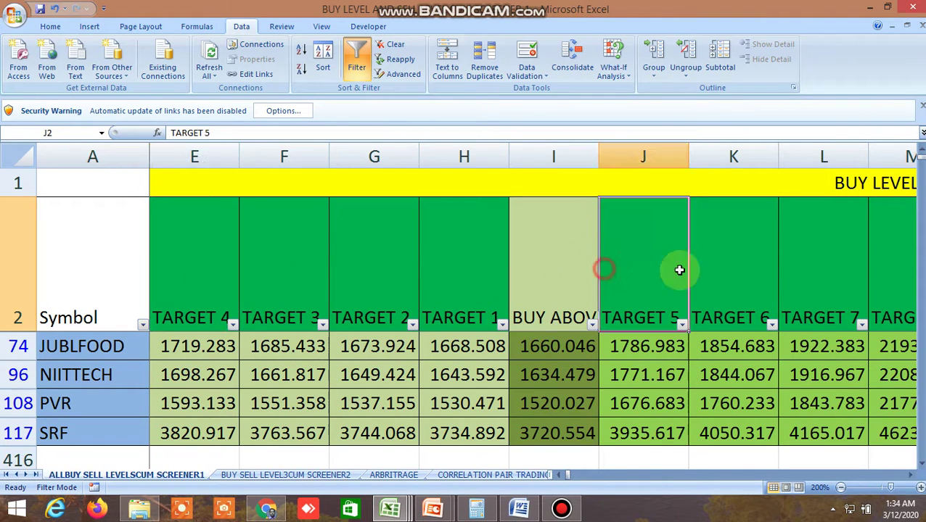
# Examine the remaining buy targets, the Sell below level and its sell targets through Target 8.
pyautogui.click(911, 475)
pyautogui.click(911, 475)
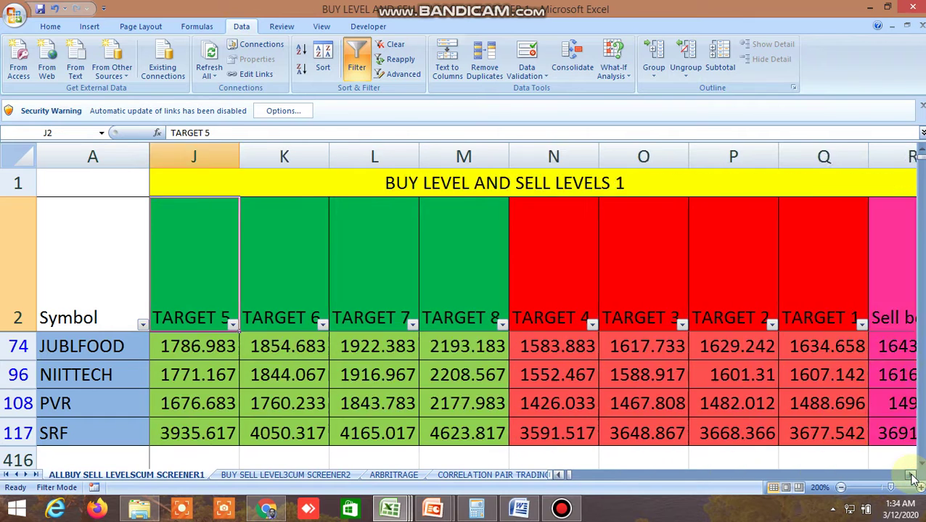
pyautogui.click(911, 475)
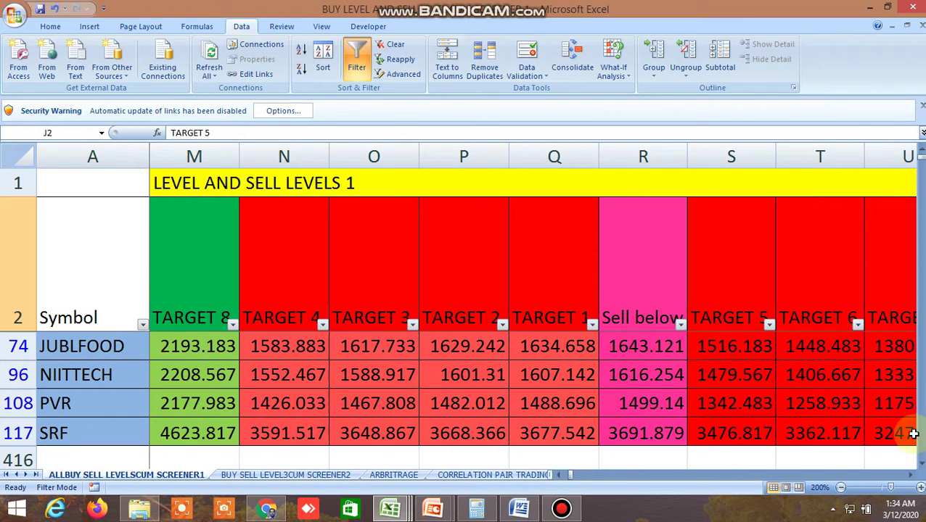
pyautogui.click(911, 475)
pyautogui.click(911, 475)
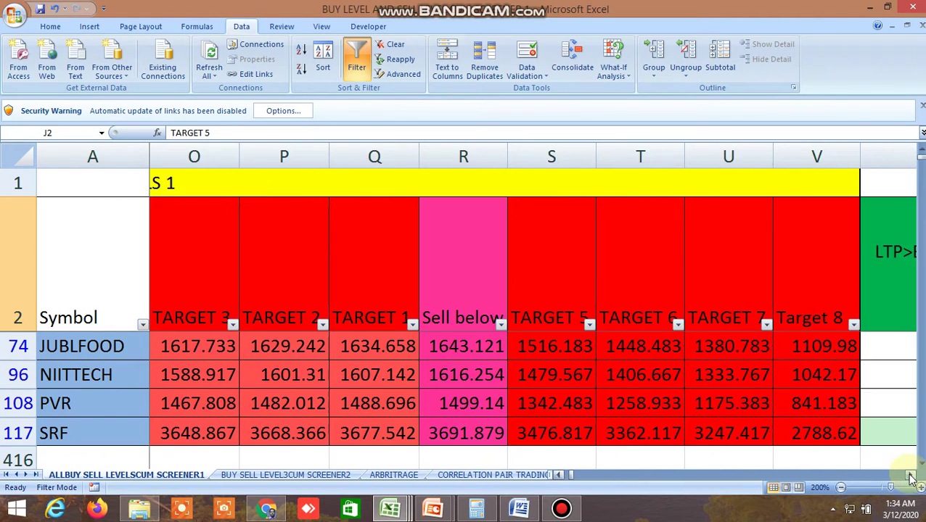
# Review the HIGH, LOW and CLOSE columns followed by the BUY ABOVE level and its neighbouring targets.
pyautogui.moveTo(569, 475); pyautogui.dragTo(562, 476)
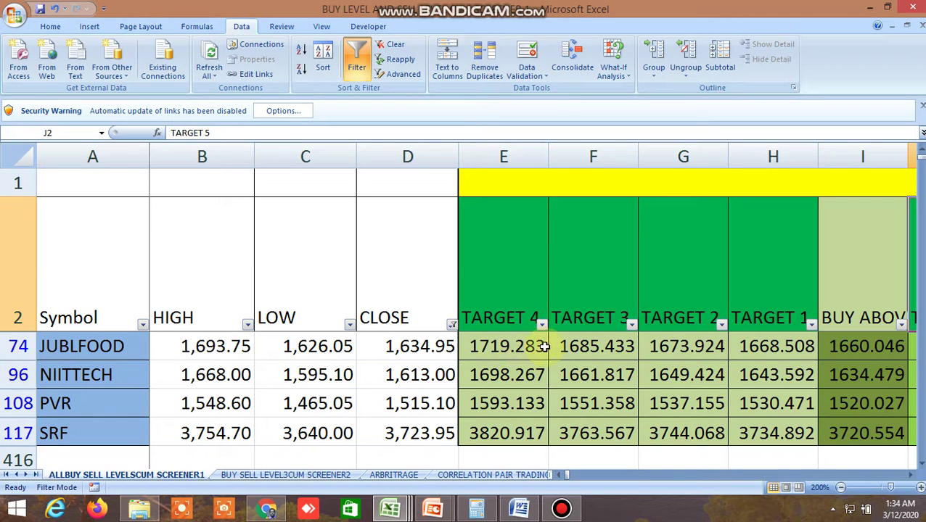
pyautogui.click(912, 475)
pyautogui.click(913, 476)
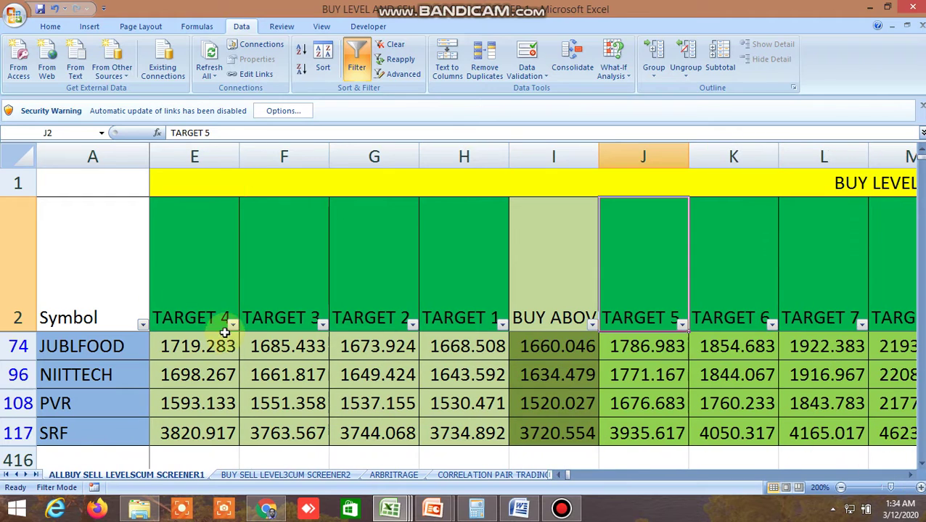
# Look across the sell levels to the LTP>BUY LEVEL condition columns starting at column W.
pyautogui.click(913, 475)
pyautogui.click(913, 475)
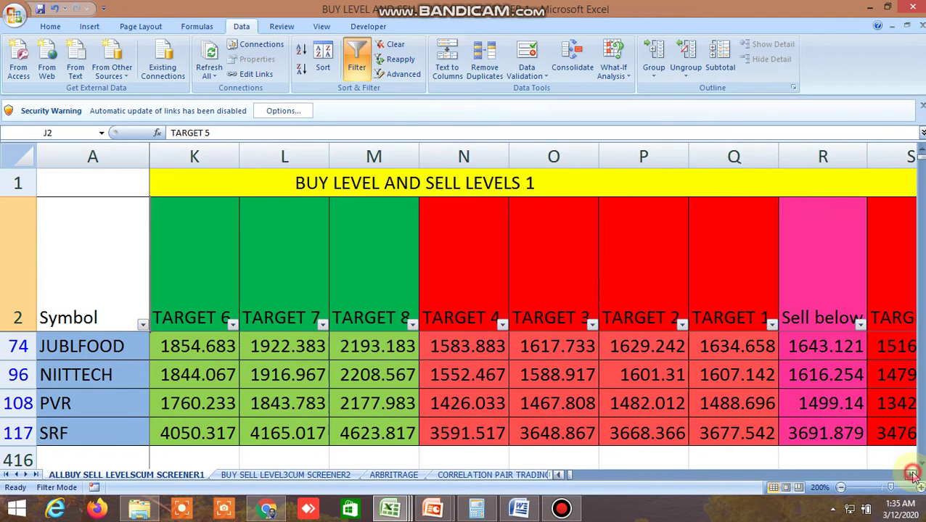
pyautogui.click(913, 475)
pyautogui.click(913, 475)
pyautogui.click(913, 475)
pyautogui.click(913, 476)
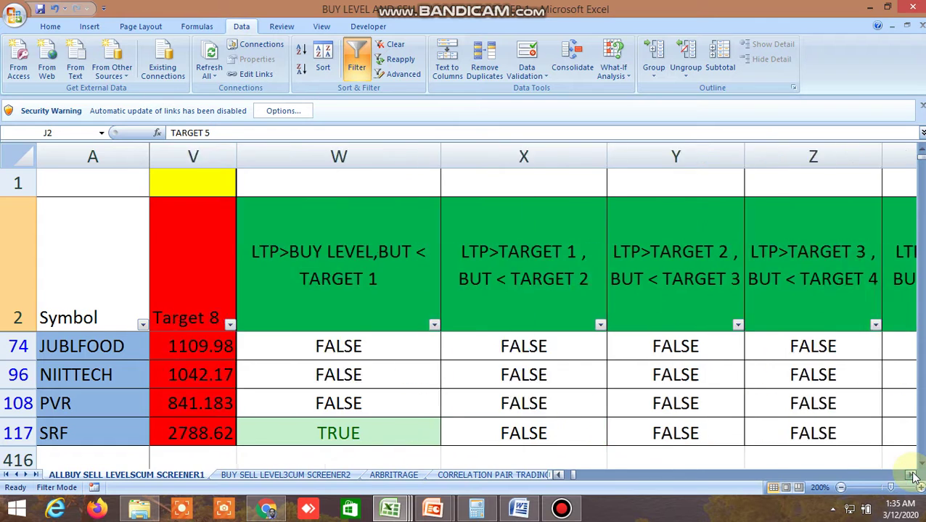
# Examine the LTP versus sell target condition columns and continue to the second set of BUY ABOVE and TARGET columns.
pyautogui.click(913, 475)
pyautogui.click(912, 476)
pyautogui.click(912, 475)
pyautogui.click(912, 475)
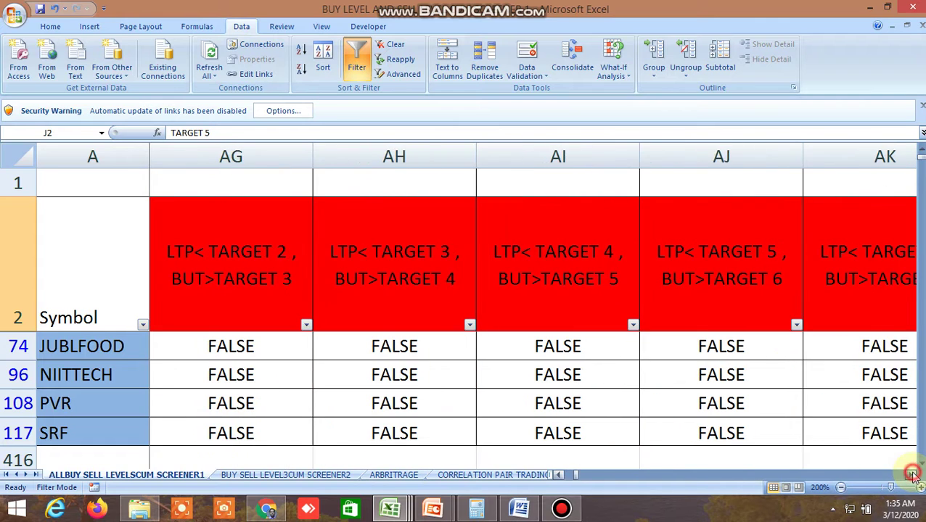
pyautogui.click(913, 475)
pyautogui.click(913, 476)
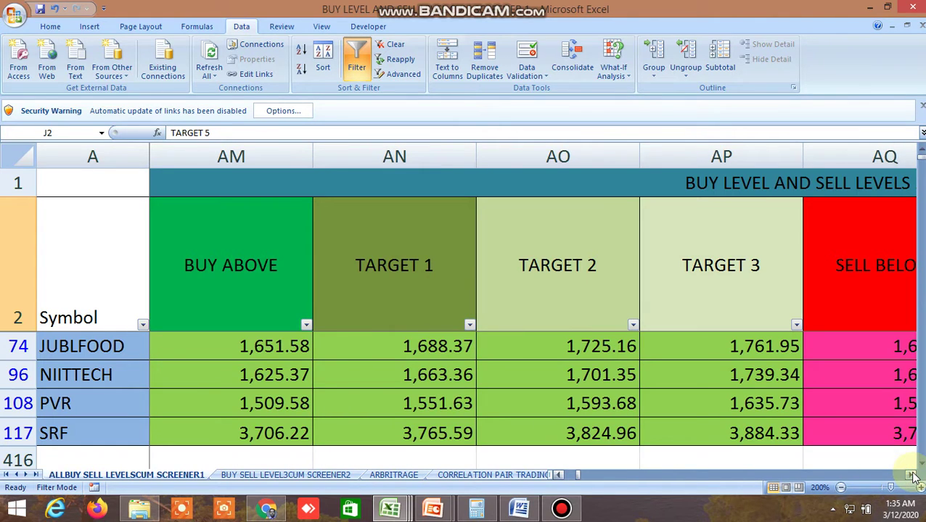
# Review BUY LEVEL AND SELL LEVELS 2 through the ADVANCE/DECLINE RATIO, VOLATILITY, DELIVERY PERCENTAGE and CHANGE IN OPEN INTEREST columns.
pyautogui.click(913, 475)
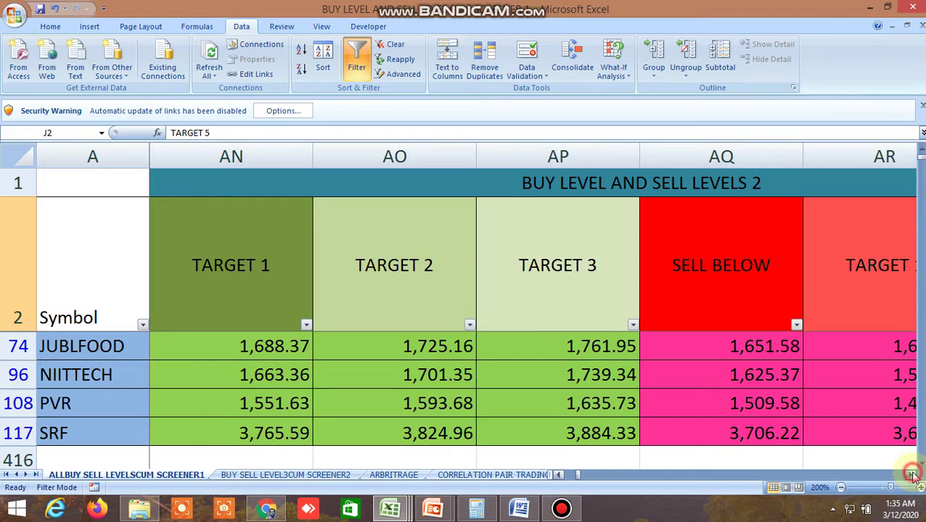
pyautogui.click(913, 476)
pyautogui.click(913, 475)
pyautogui.click(912, 475)
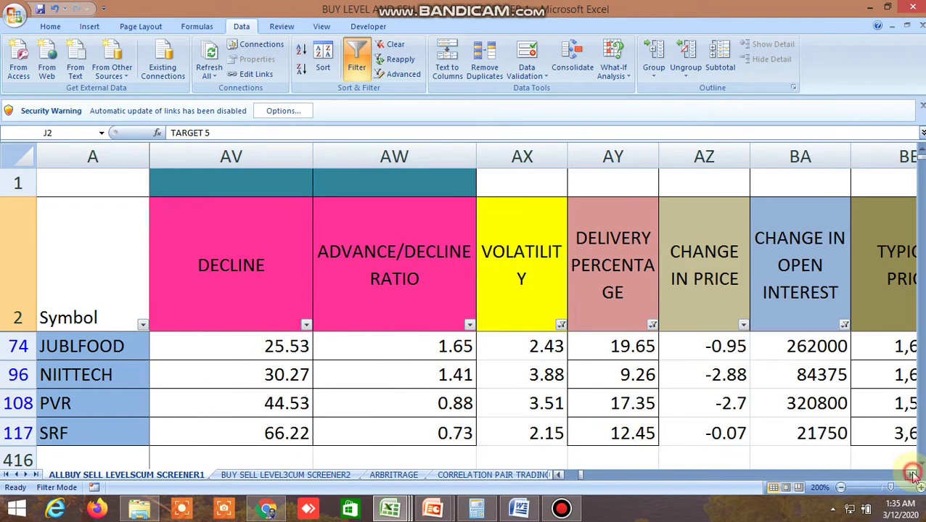
# Look through the AVERAGE PRICES columns and on to the 20 EMA, 20 DEMA, MAX, MIN and stochastic columns.
pyautogui.click(913, 475)
pyautogui.click(913, 476)
pyautogui.click(913, 475)
pyautogui.click(913, 476)
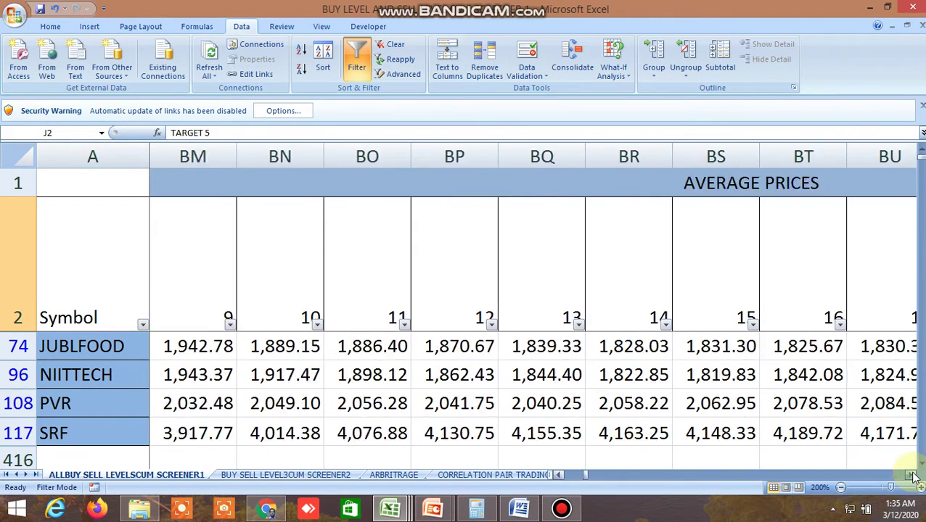
pyautogui.click(913, 475)
pyautogui.click(913, 476)
pyautogui.click(913, 475)
pyautogui.click(913, 475)
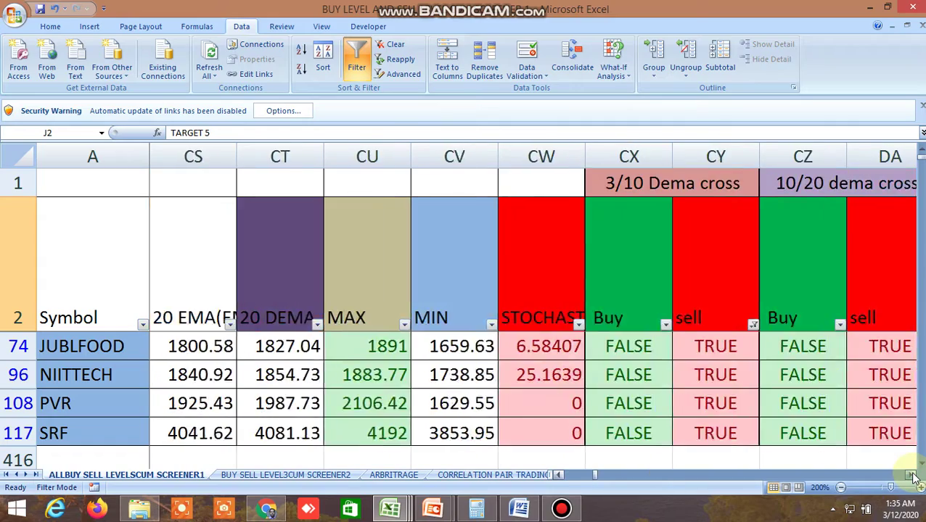
# Examine the DEMA cross signals and the PROBABILITY 30, 15, 5 and 1 UP and DOWN columns.
pyautogui.click(912, 475)
pyautogui.click(913, 476)
pyautogui.click(913, 475)
pyautogui.click(912, 475)
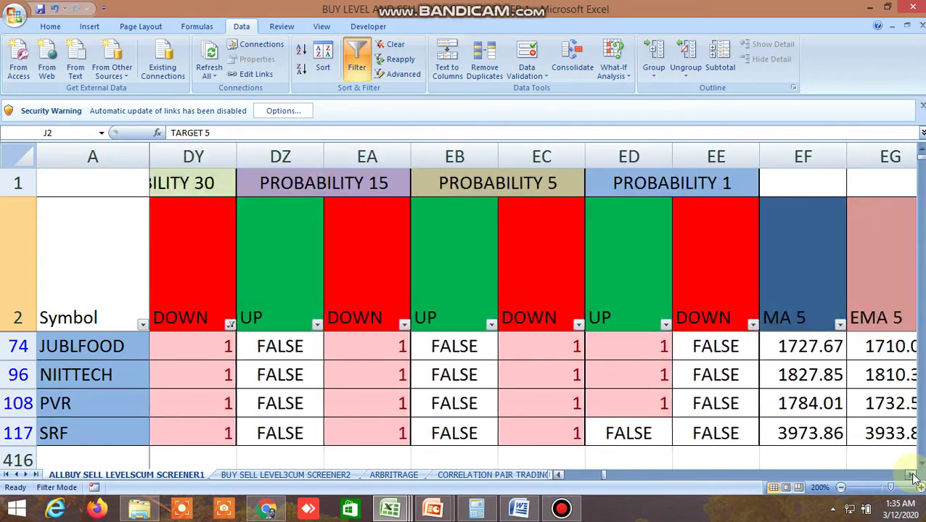
# Go to the BUY LEVEL AND SELL LEVELS 3 section and select its R1 header followed by its S1 header.
pyautogui.click(912, 475)
pyautogui.click(913, 475)
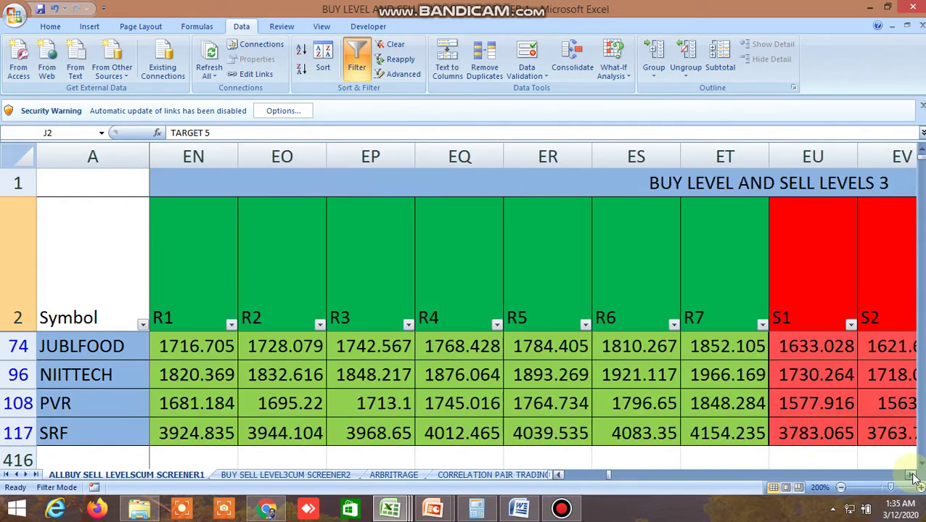
pyautogui.click(192, 262)
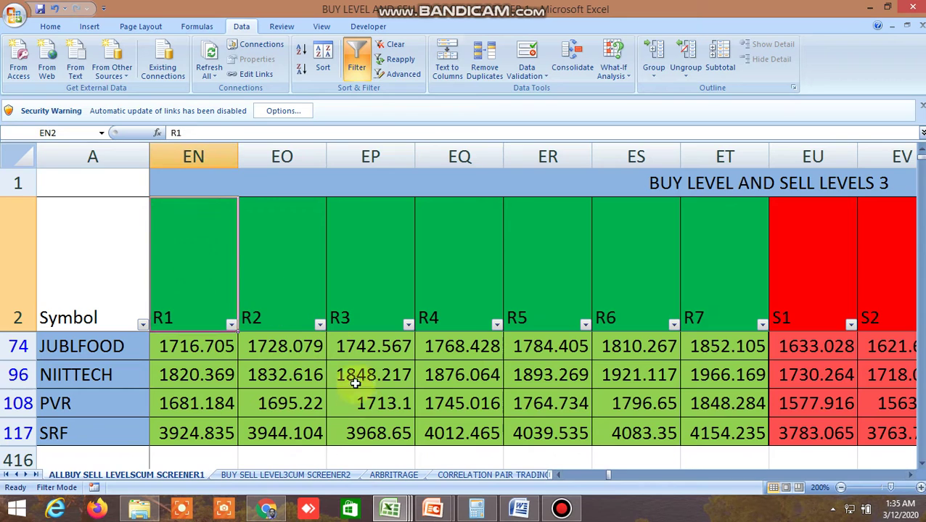
pyautogui.click(796, 285)
# Review the remaining support levels and the PIVOT POINT section's R1 to R3 and S1 to S3 columns.
pyautogui.click(912, 475)
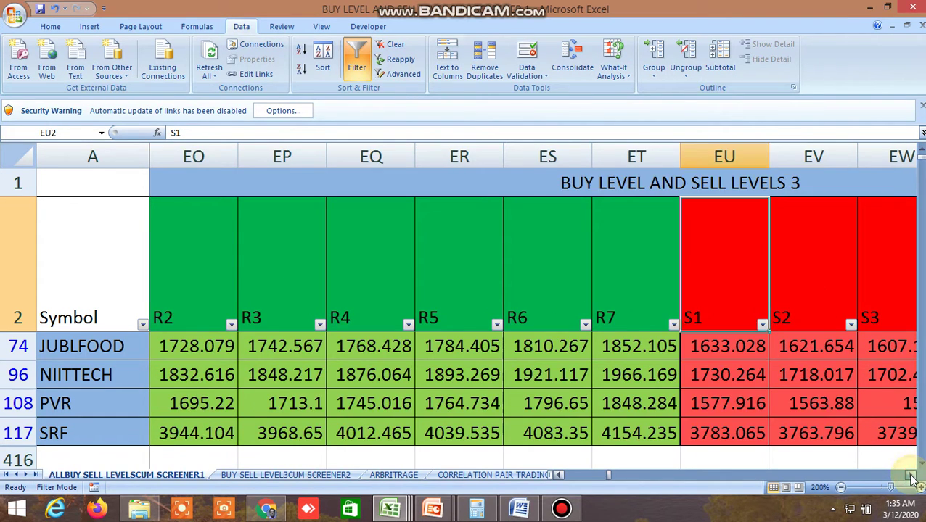
pyautogui.click(913, 476)
pyautogui.click(912, 475)
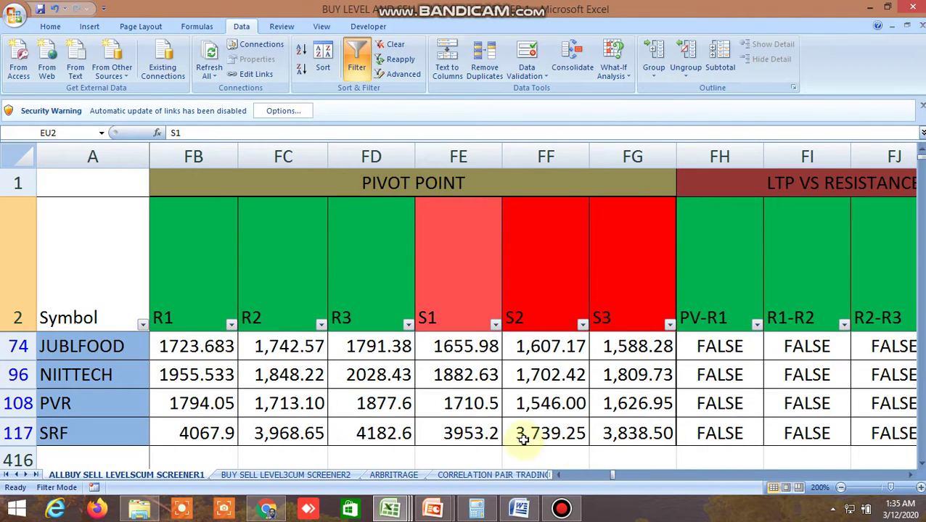
pyautogui.click(912, 475)
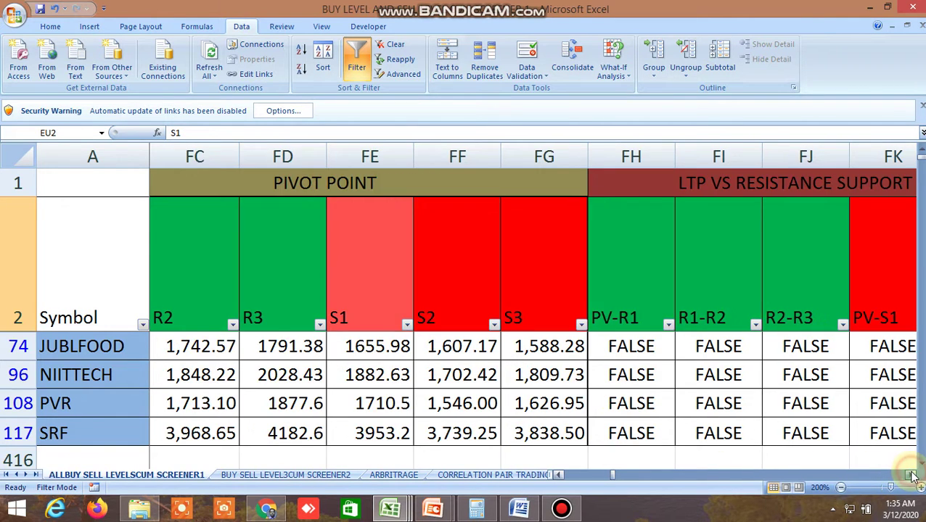
# Look past the LTP VS RESISTANCE SUPPORT columns to the complete BOLLINGERBAND section, from the mid band to LTP<BLB.
pyautogui.click(913, 475)
pyautogui.click(913, 475)
pyautogui.click(913, 475)
pyautogui.click(913, 476)
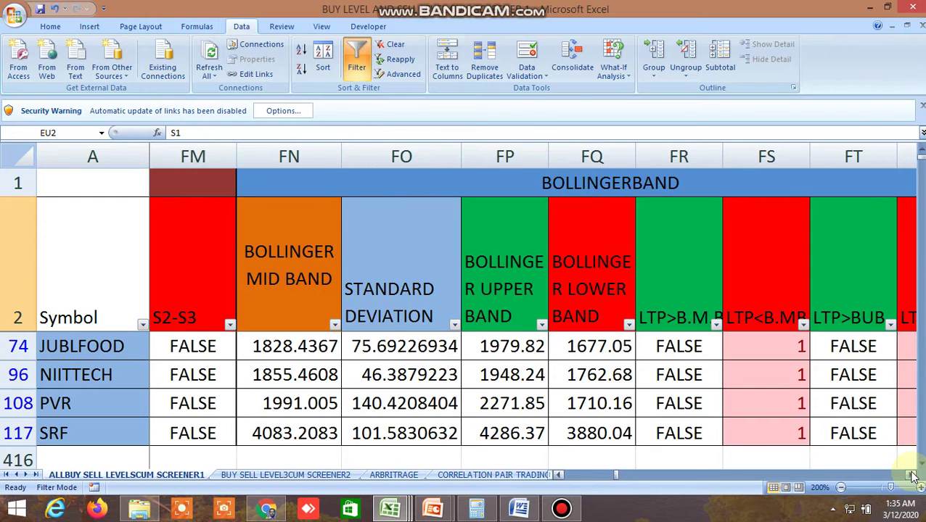
pyautogui.click(913, 475)
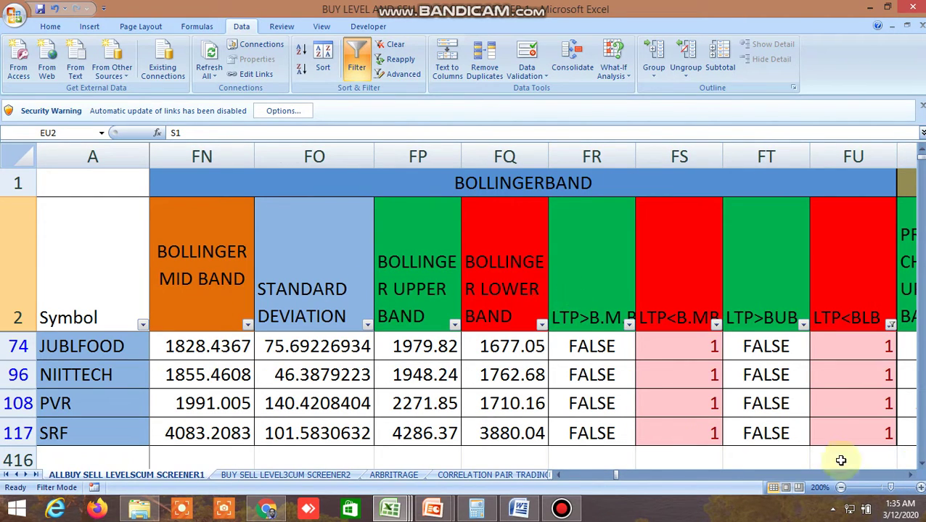
# View the PRICE CHANNEL upper, lower and mid band columns and the adjoining LTP VS PC CHANNEL section.
pyautogui.click(911, 476)
pyautogui.click(912, 476)
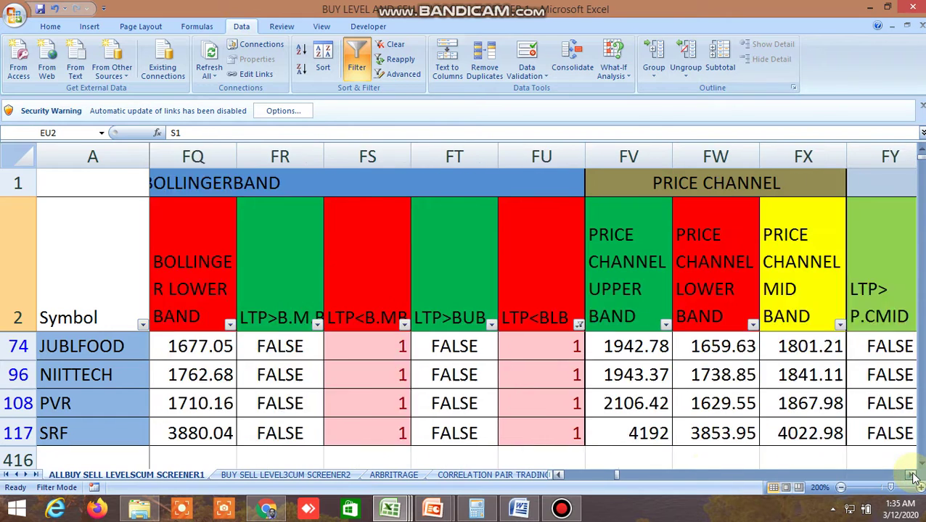
pyautogui.click(912, 476)
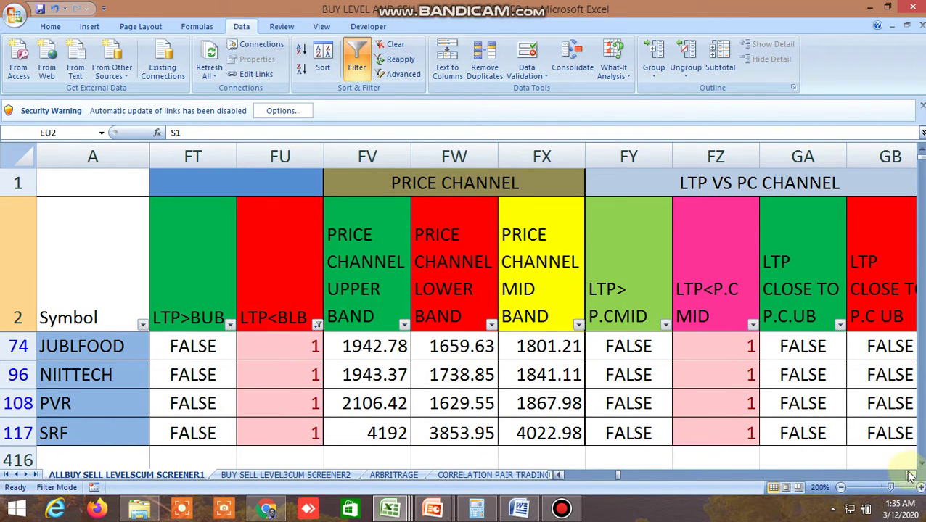
# Go to the TIRONE LEVEL section and select its TOP LINE, MID LINE and BOTTOM LINE headers in turn.
pyautogui.moveTo(912, 476); pyautogui.dragTo(911, 476)
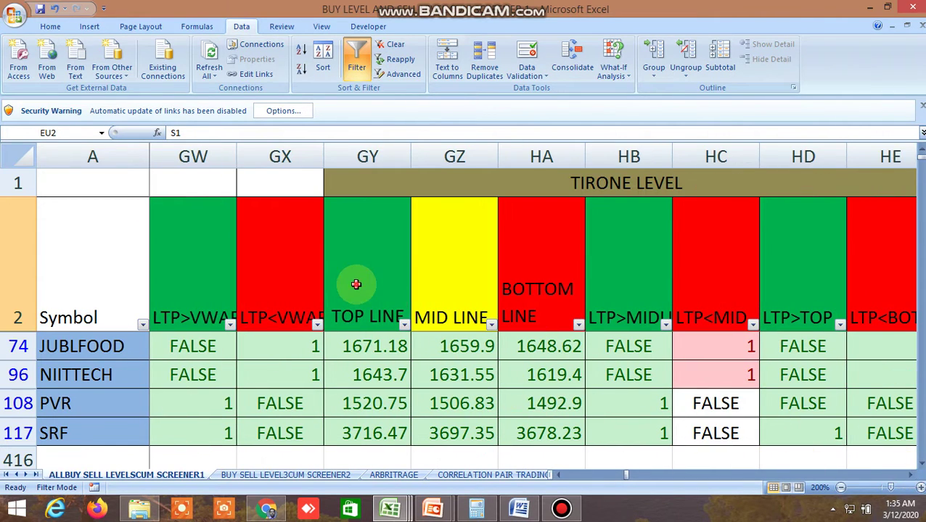
pyautogui.click(355, 285)
pyautogui.click(463, 279)
pyautogui.click(532, 269)
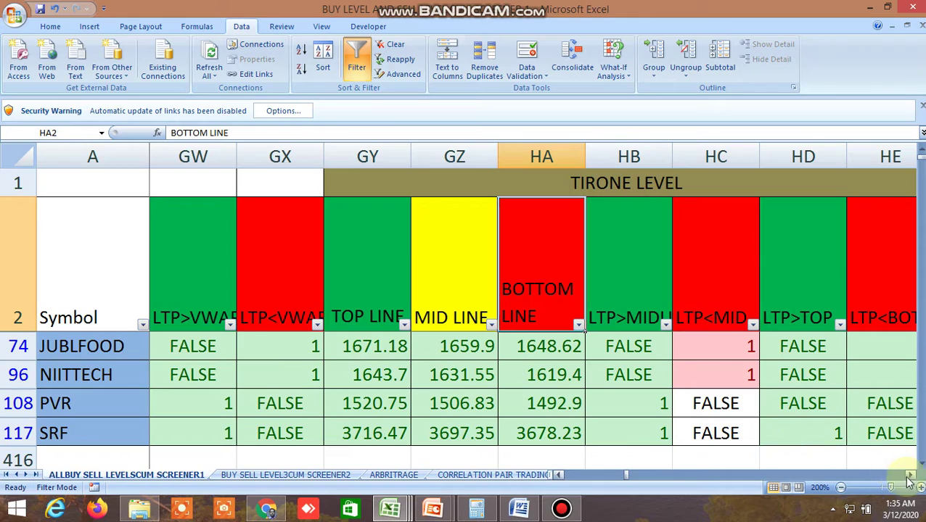
# Go to the GANN ANGLES section and select its RESISTANCE header, followed by the 12.5, 22.5 and 45 resistance angle headers.
pyautogui.moveTo(910, 477); pyautogui.dragTo(912, 476)
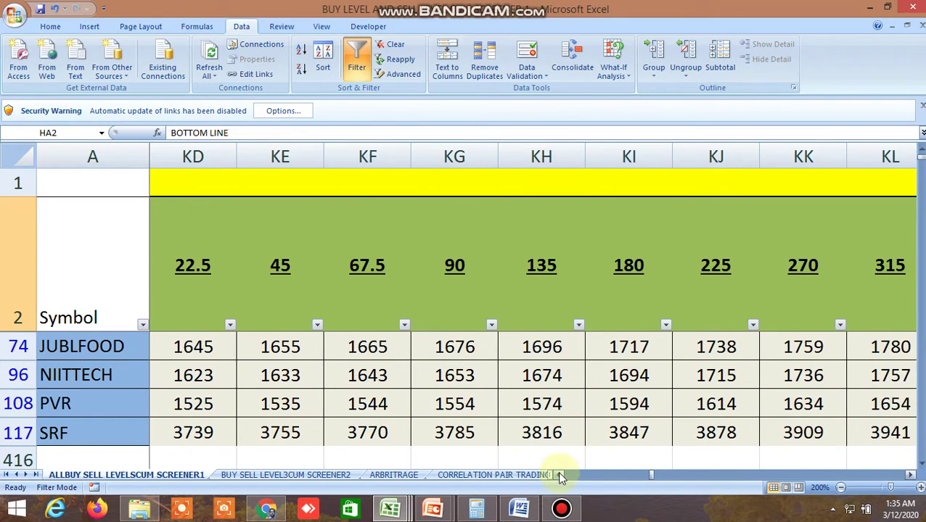
pyautogui.moveTo(560, 476); pyautogui.dragTo(560, 476)
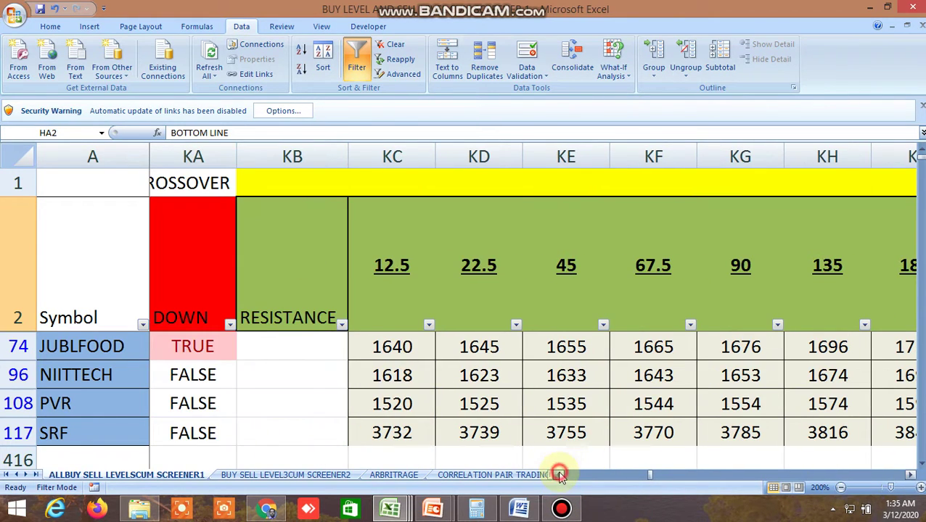
pyautogui.click(314, 278)
pyautogui.click(383, 253)
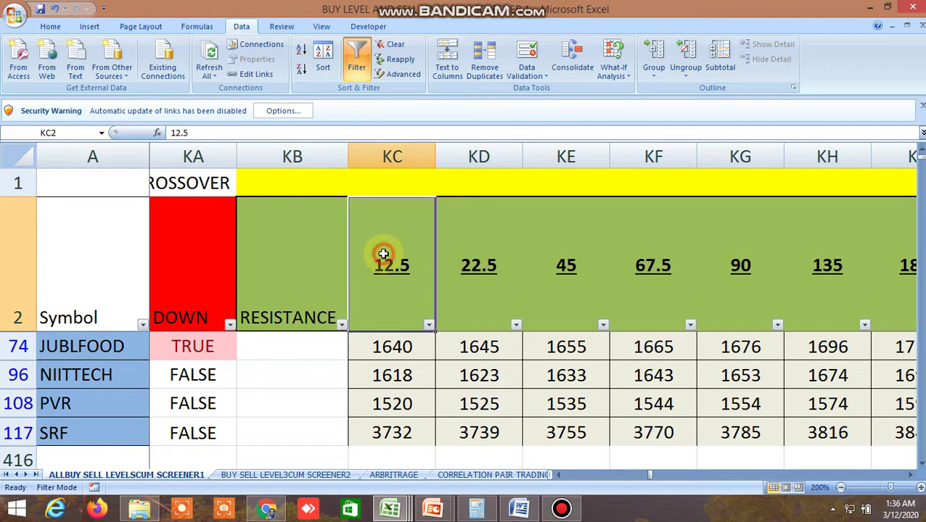
pyautogui.click(464, 253)
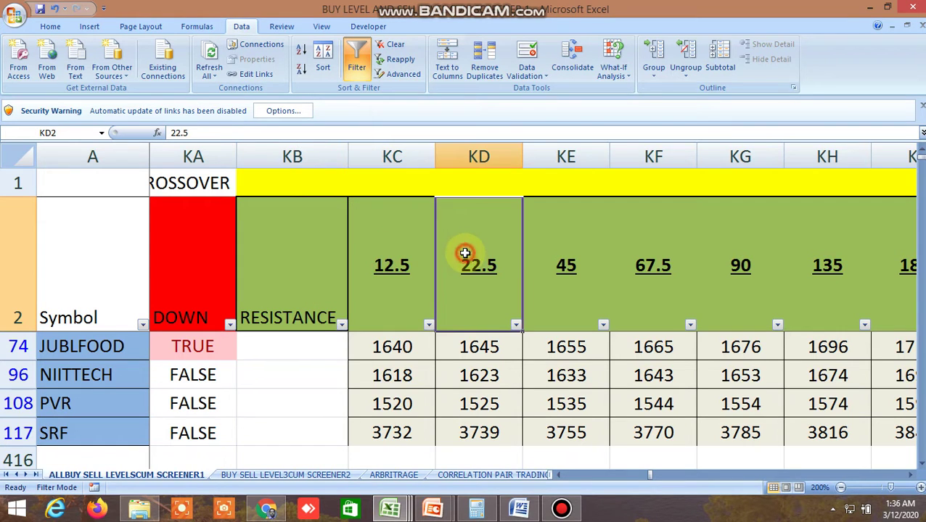
pyautogui.click(548, 258)
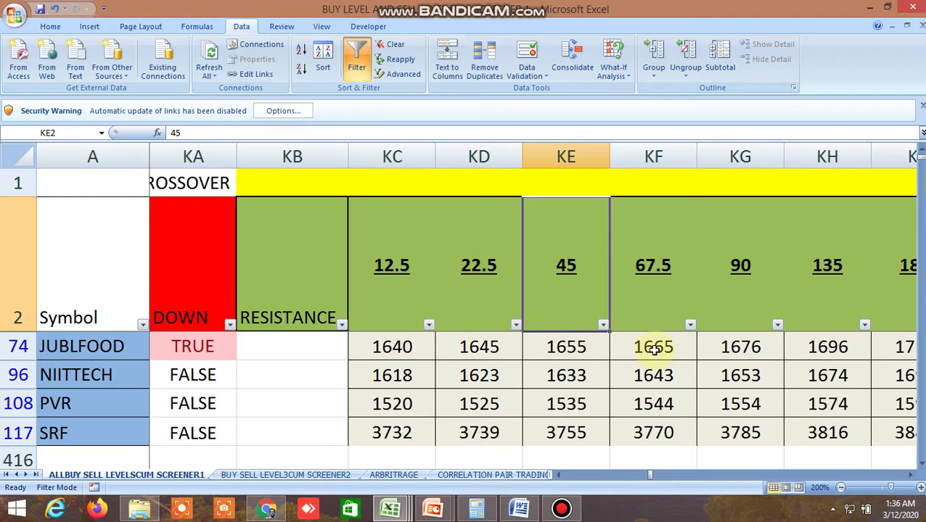
# Review the remaining GANN ANGLES resistance columns up to 360 and the SUPPORT columns from 12.5 to 360.
pyautogui.click(903, 476)
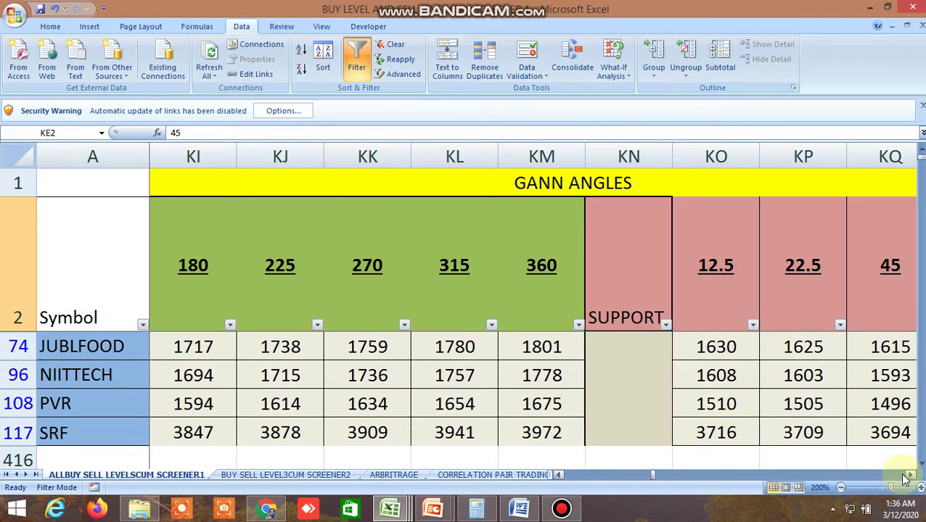
pyautogui.click(903, 476)
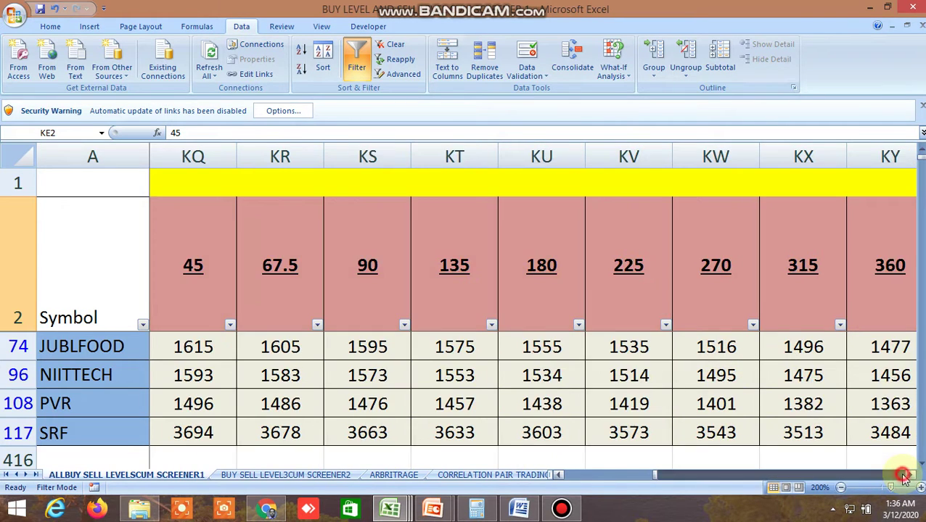
pyautogui.click(559, 475)
pyautogui.click(559, 475)
pyautogui.click(560, 475)
pyautogui.click(560, 475)
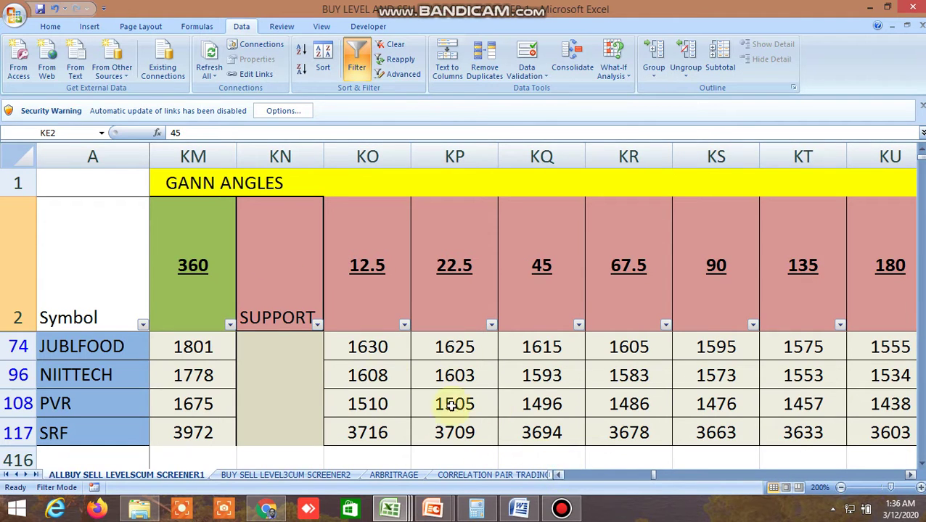
# Move on to the GANN SQUARE OF 9 section starting at R1 and select its merged title cell.
pyautogui.click(908, 475)
pyautogui.click(908, 476)
pyautogui.click(908, 475)
pyautogui.moveTo(908, 475); pyautogui.dragTo(909, 475)
pyautogui.click(909, 475)
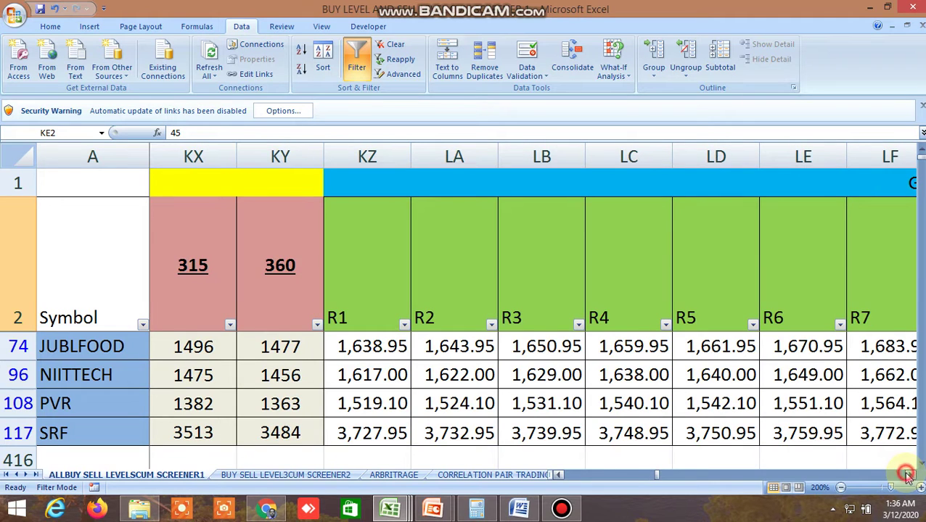
pyautogui.click(908, 475)
pyautogui.click(909, 475)
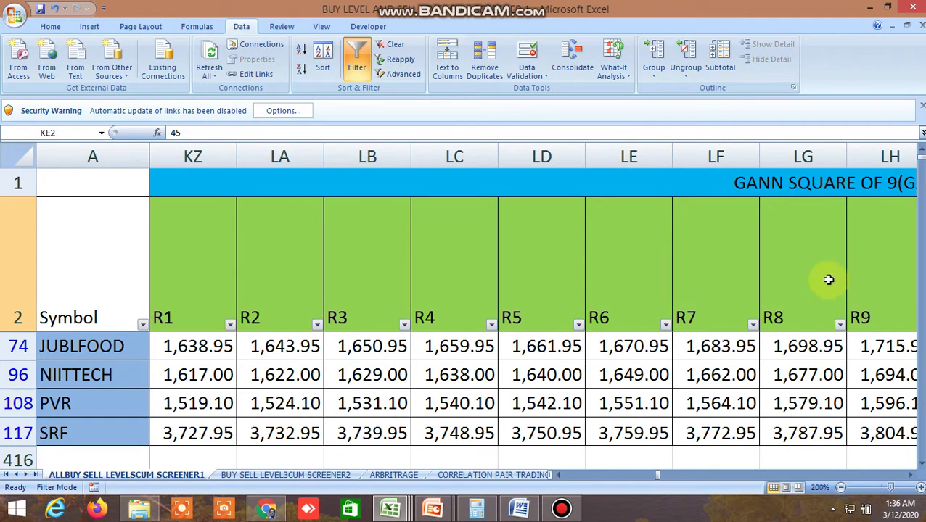
pyautogui.click(810, 184)
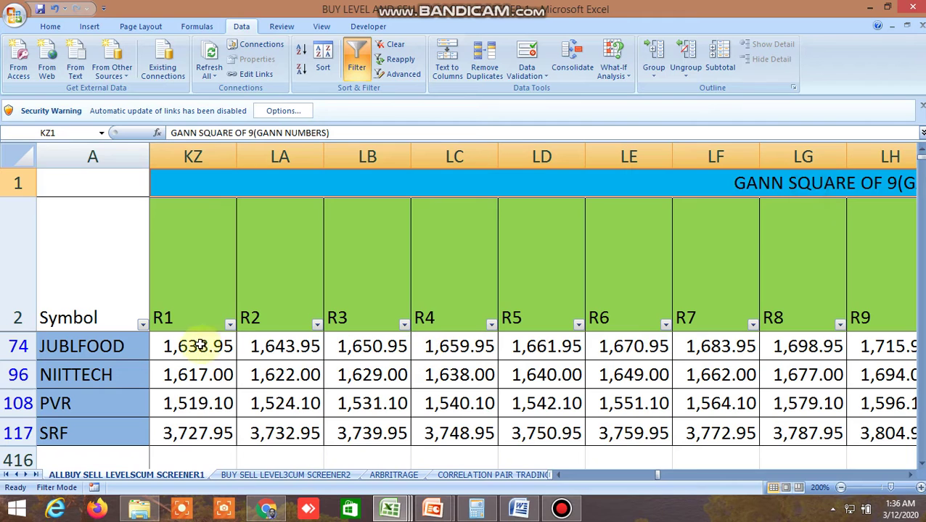
# Review the GANN SQUARE OF 9 resistance columns through R9 and the support columns from S1 to s9.
pyautogui.click(910, 475)
pyautogui.click(910, 475)
pyautogui.click(910, 475)
pyautogui.click(910, 475)
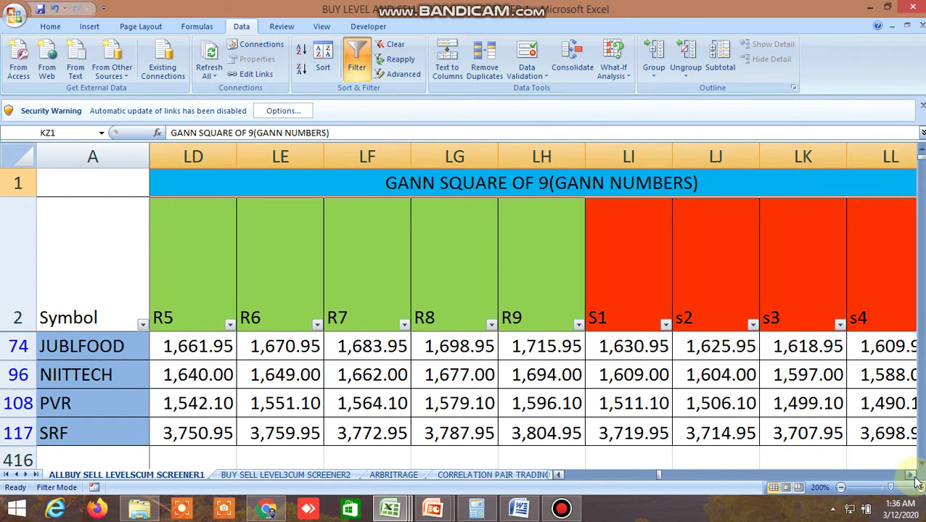
pyautogui.click(910, 475)
pyautogui.click(910, 475)
pyautogui.click(910, 476)
pyautogui.click(910, 475)
pyautogui.click(910, 475)
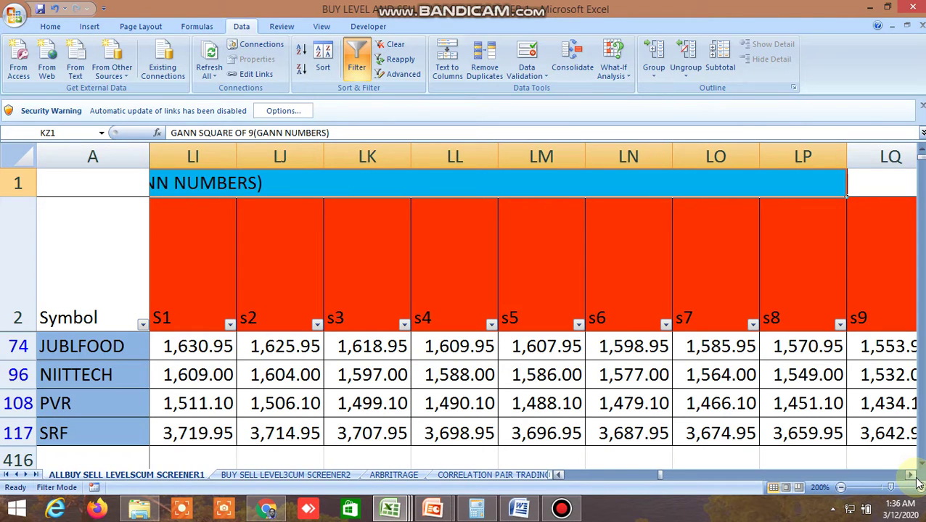
pyautogui.click(910, 475)
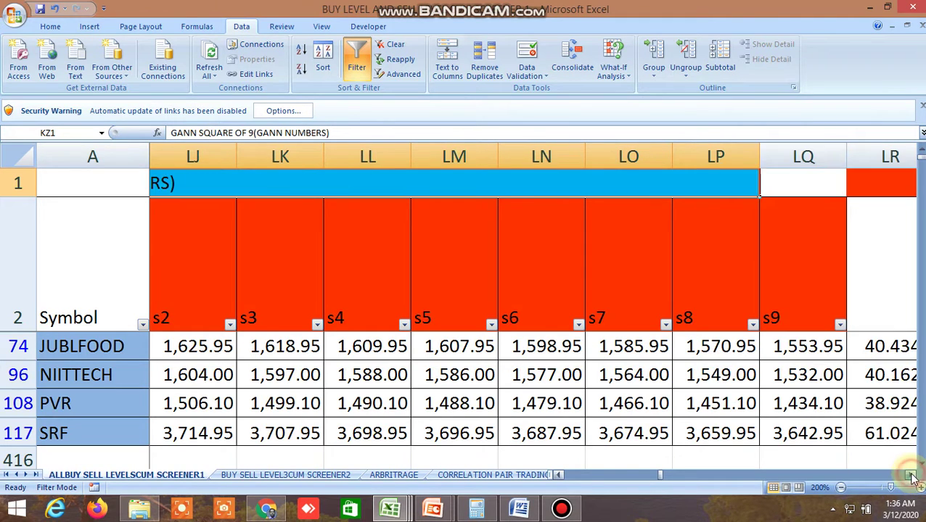
# Examine the MURREY'S MATHEMATICAL LEVEL CALCULATION section from the HR+3 column through S7.
pyautogui.click(910, 475)
pyautogui.click(910, 475)
pyautogui.click(910, 475)
pyautogui.click(909, 475)
pyautogui.click(910, 476)
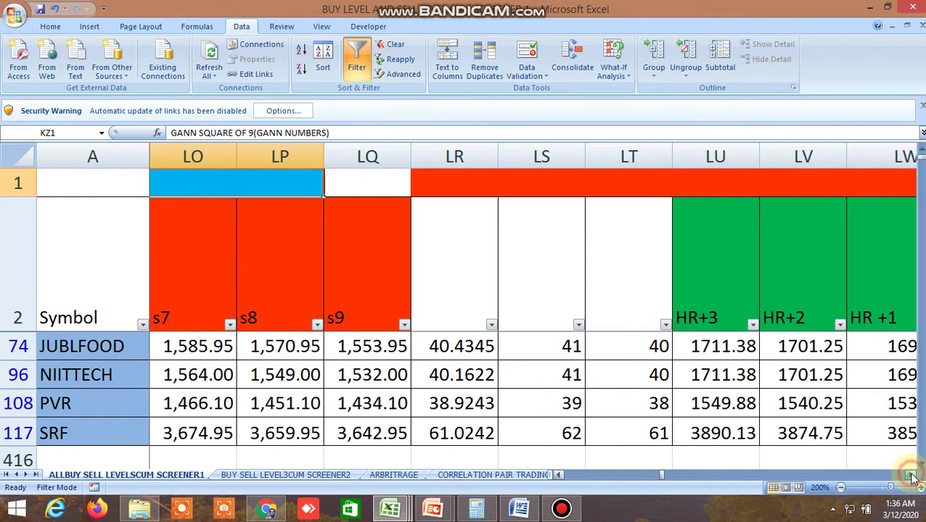
pyautogui.click(910, 475)
pyautogui.click(910, 475)
pyautogui.click(909, 475)
pyautogui.click(910, 475)
pyautogui.click(910, 475)
pyautogui.click(910, 476)
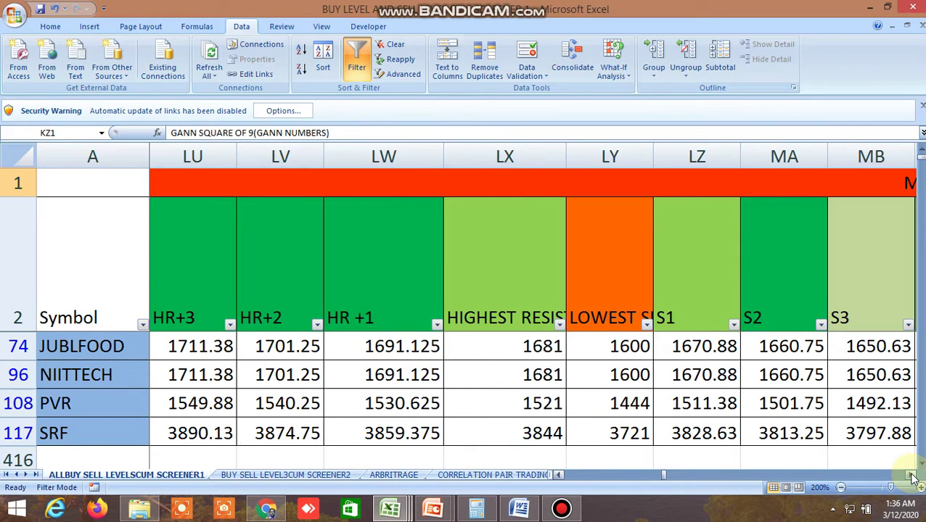
pyautogui.click(910, 475)
pyautogui.click(910, 475)
pyautogui.click(910, 475)
pyautogui.click(909, 475)
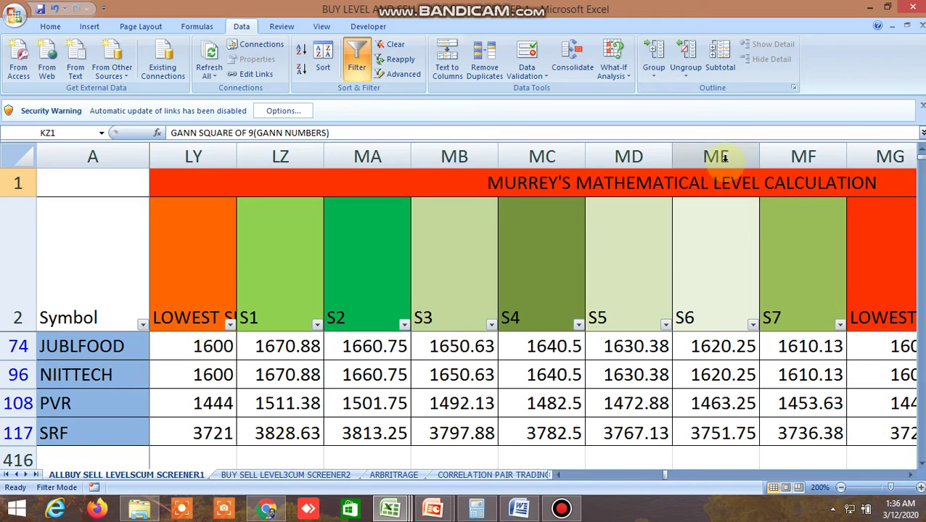
# Go back to the highest resistance column of the MURREY'S section and select its header, followed by the LOWEST SUPPORT header.
pyautogui.click(558, 475)
pyautogui.click(558, 475)
pyautogui.click(558, 475)
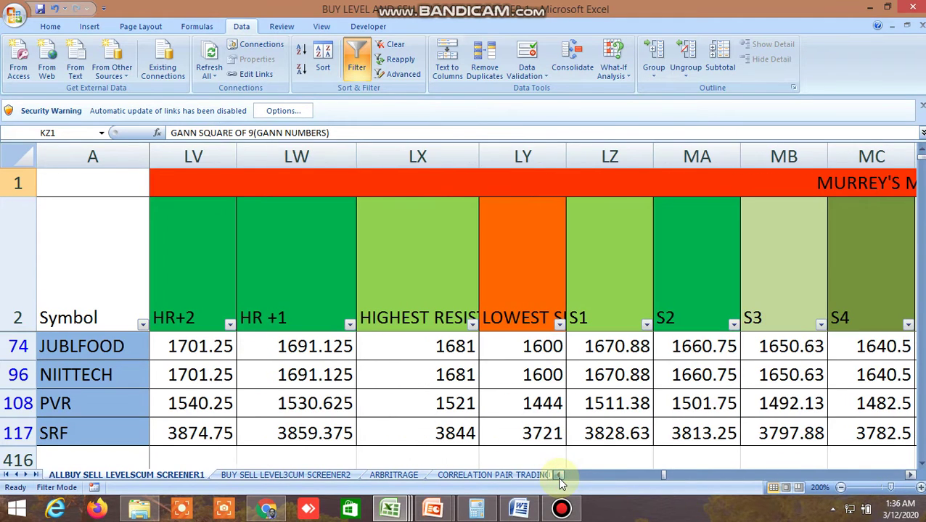
pyautogui.click(418, 281)
pyautogui.click(518, 291)
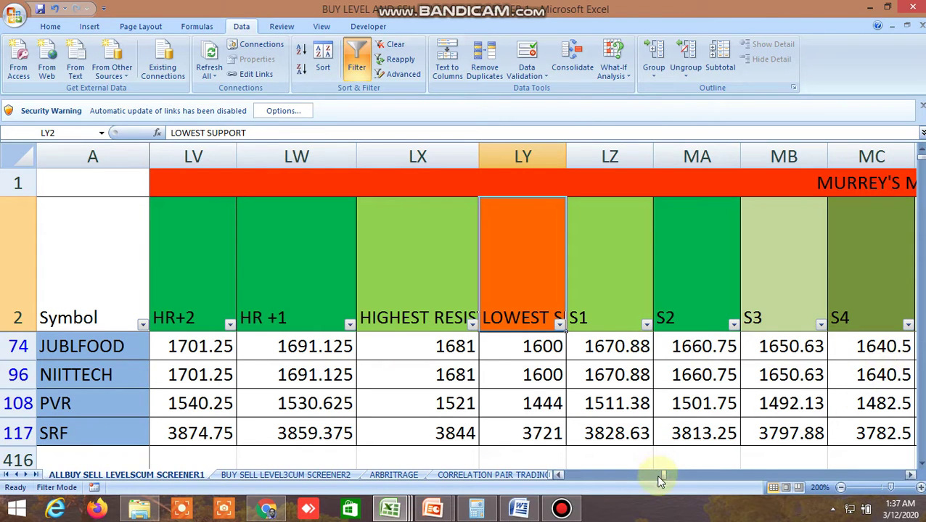
# Return to the first columns, remove the filter from the stock list, and go down to the NIFTY & BANKNIFTY rows.
pyautogui.moveTo(659, 477); pyautogui.dragTo(570, 475)
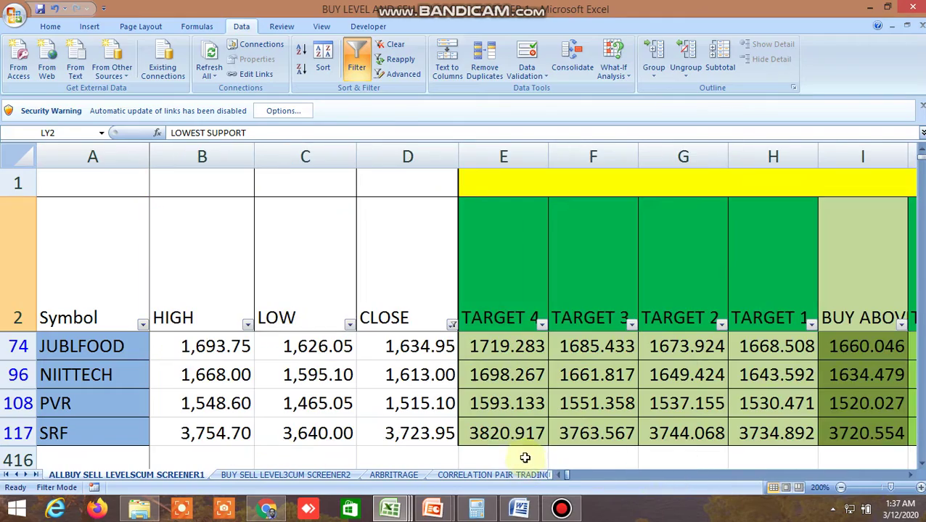
pyautogui.click(357, 62)
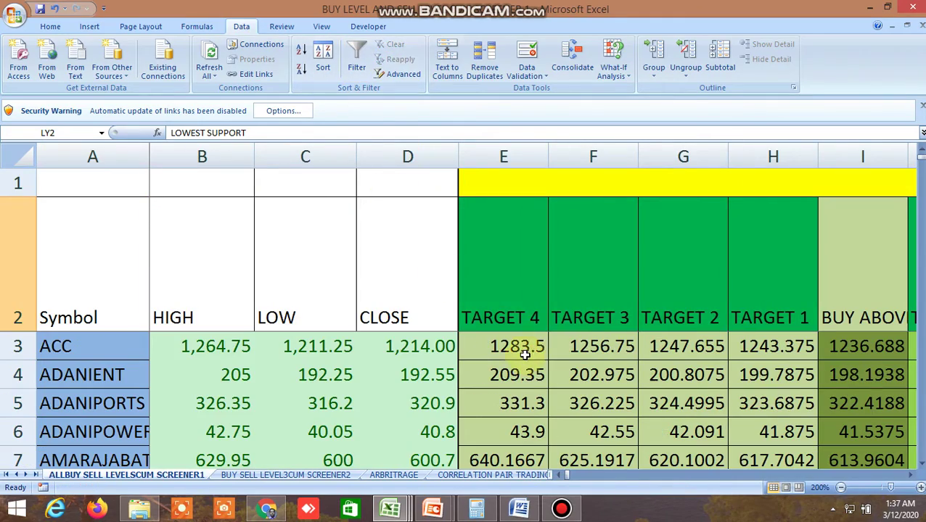
pyautogui.scroll(-3, 530, 356)
pyautogui.scroll(-20, 535, 371)
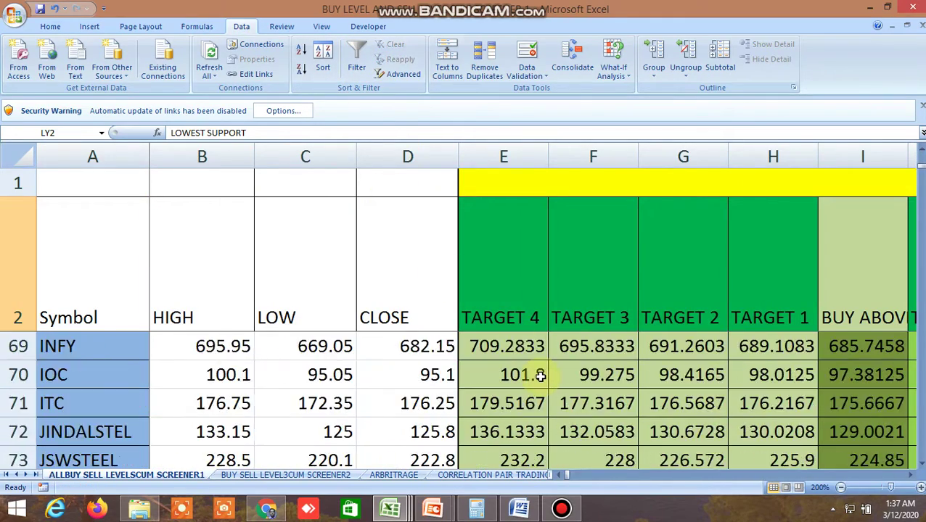
pyautogui.scroll(-20, 541, 375)
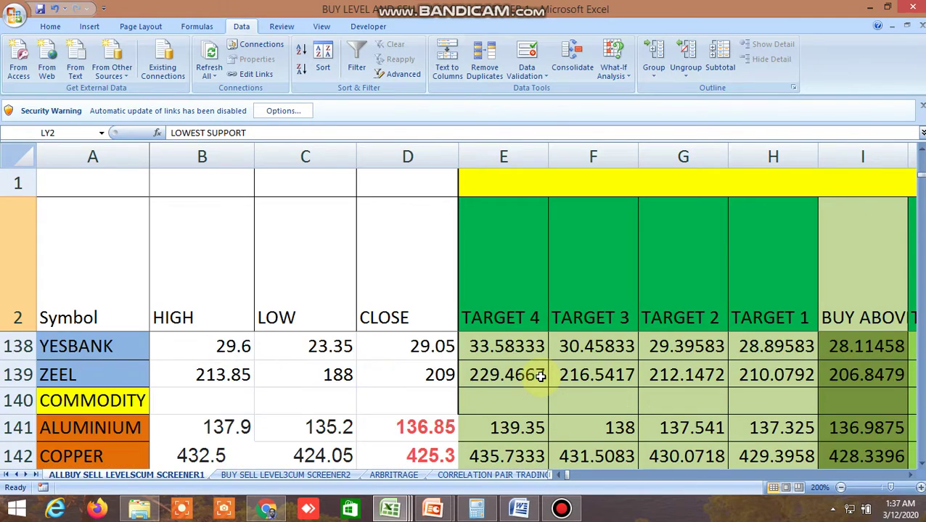
pyautogui.scroll(-4, 541, 375)
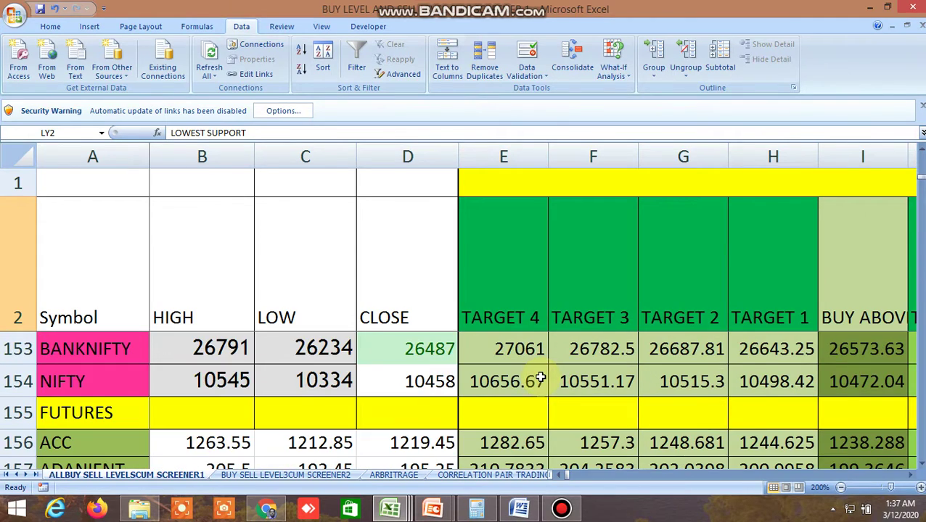
pyautogui.scroll(1, 541, 378)
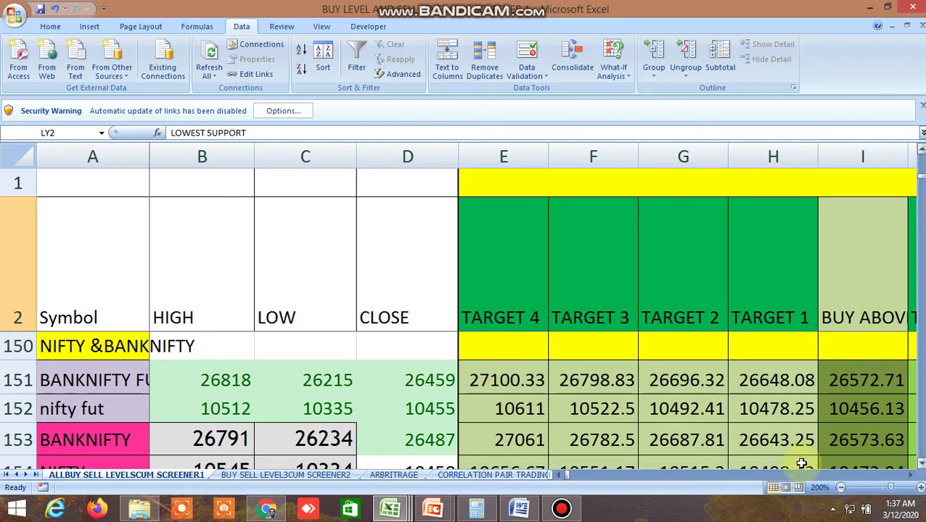
# Look across the level and crossover columns for the BANKNIFTY and NIFTY rows 151 to 154, up to the GANN ANGLES section.
pyautogui.moveTo(912, 477); pyautogui.dragTo(911, 477)
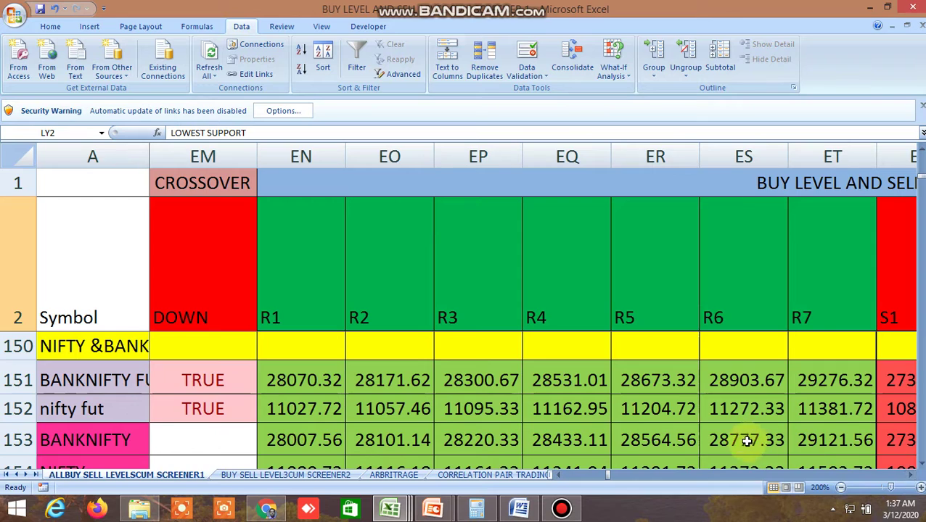
pyautogui.click(921, 466)
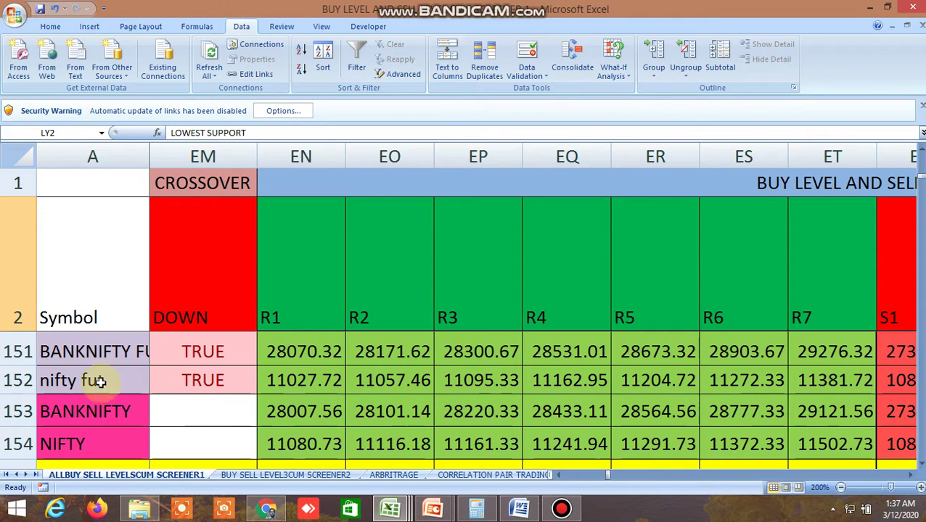
pyautogui.moveTo(909, 478); pyautogui.dragTo(909, 477)
pyautogui.click(910, 478)
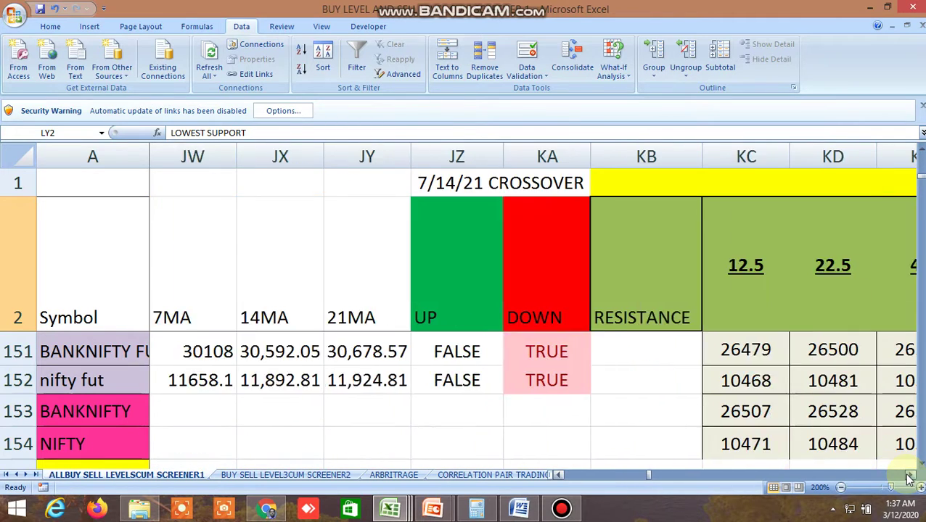
pyautogui.click(909, 479)
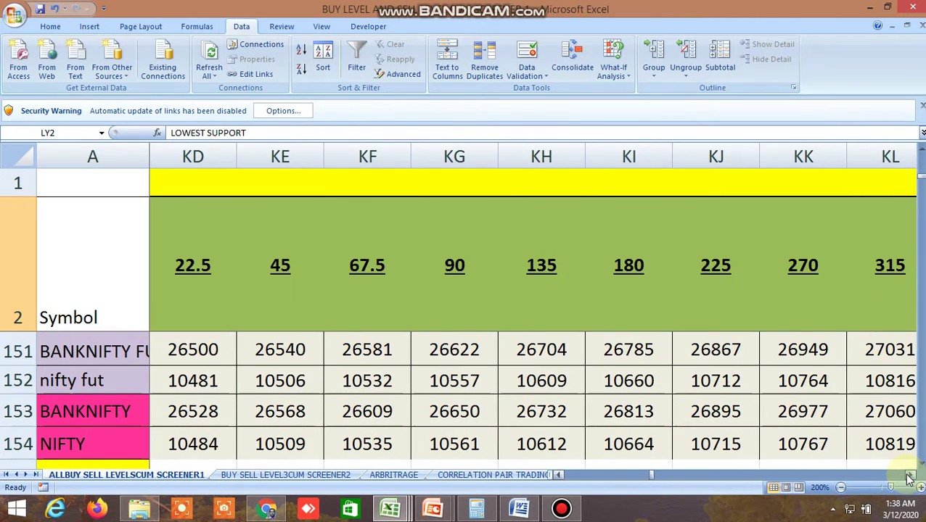
# Examine the resistance angles 12.5 to 360 of the GANN ANGLES section for the BANKNIFTY and NIFTY rows 151 to 154.
pyautogui.click(560, 476)
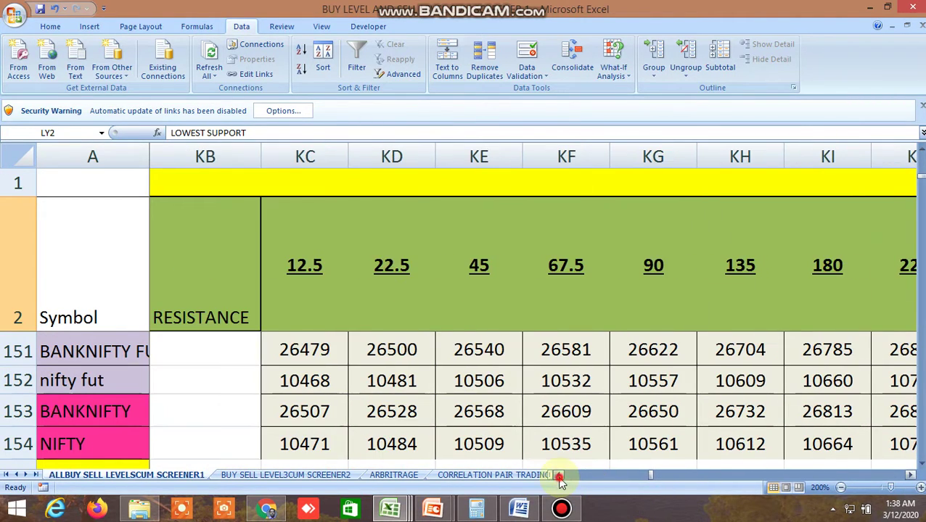
pyautogui.click(911, 477)
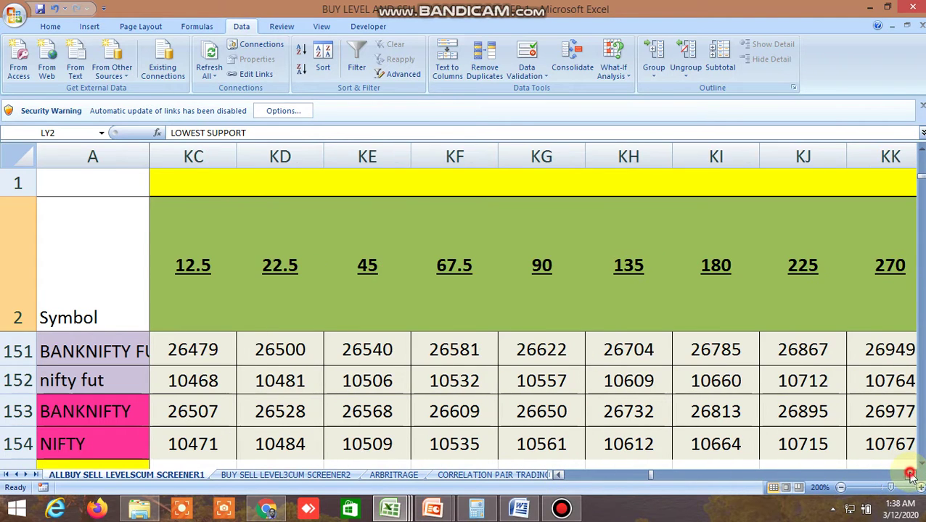
pyautogui.click(911, 477)
pyautogui.click(911, 476)
pyautogui.click(912, 477)
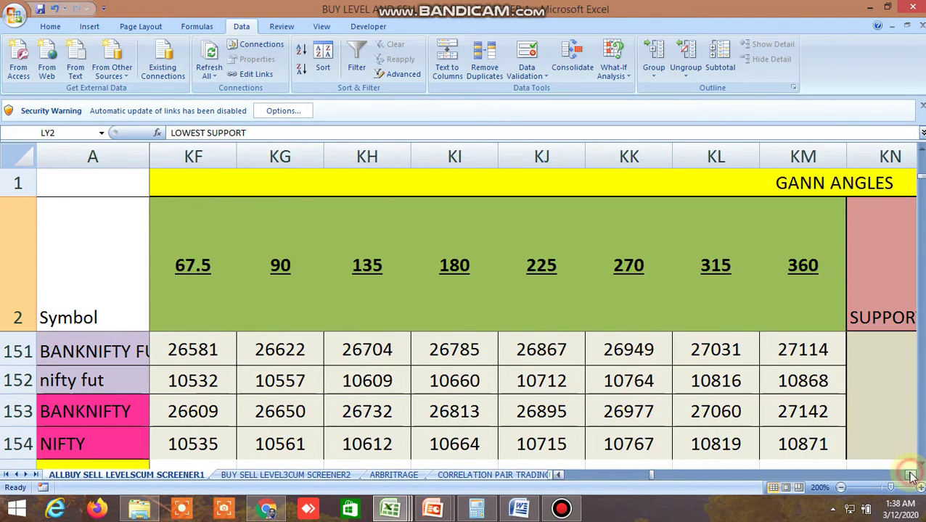
pyautogui.click(912, 477)
pyautogui.click(911, 477)
pyautogui.click(912, 477)
pyautogui.click(911, 477)
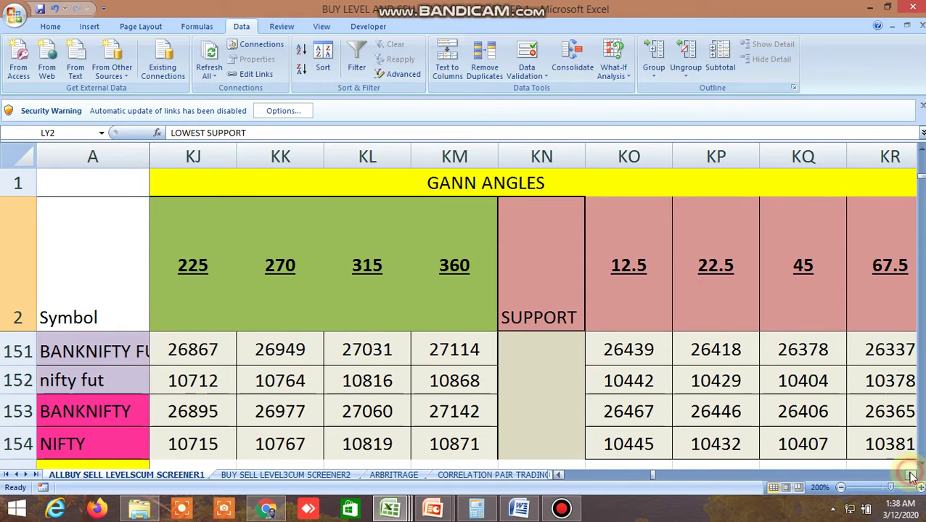
# Examine the support angles 12.5 to 360 of the GANN ANGLES section for rows 151 to 154.
pyautogui.click(911, 477)
pyautogui.click(912, 476)
pyautogui.click(912, 476)
pyautogui.click(912, 477)
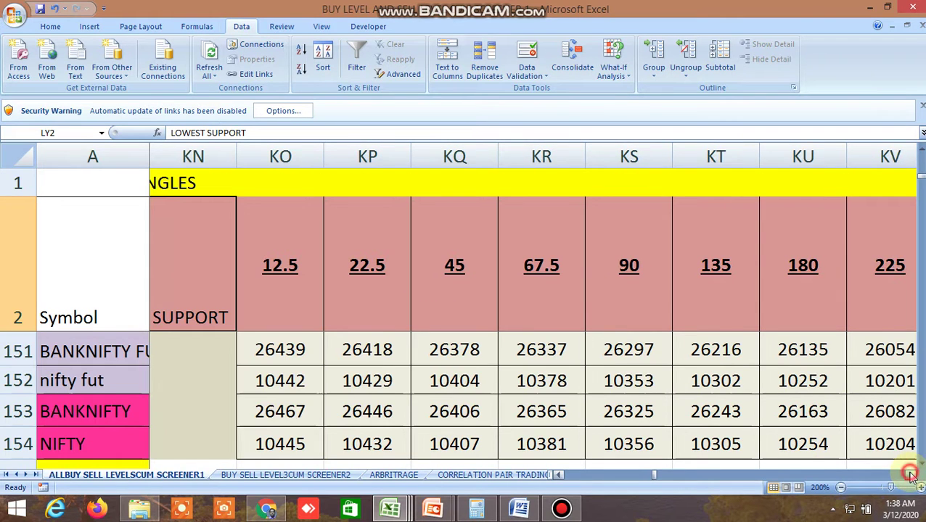
pyautogui.click(912, 477)
pyautogui.click(911, 477)
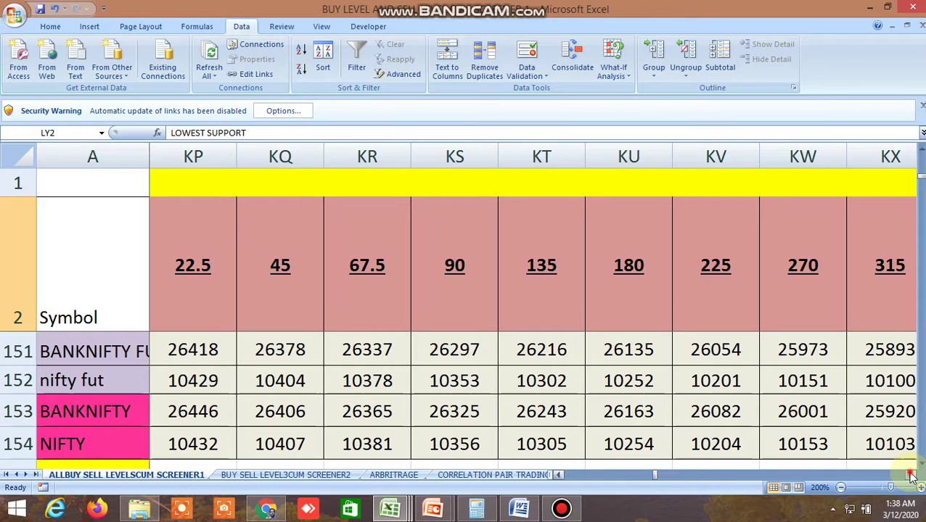
pyautogui.click(912, 476)
pyautogui.click(911, 477)
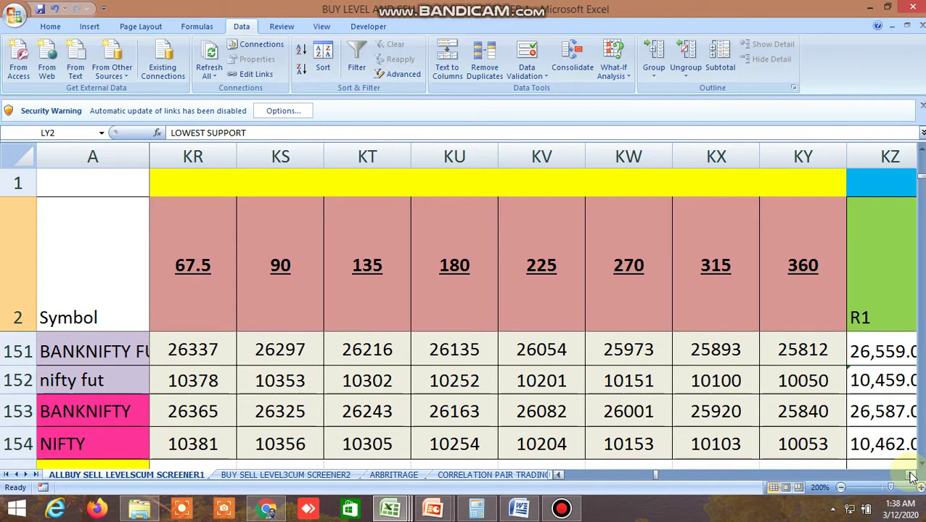
pyautogui.click(911, 476)
pyautogui.click(911, 477)
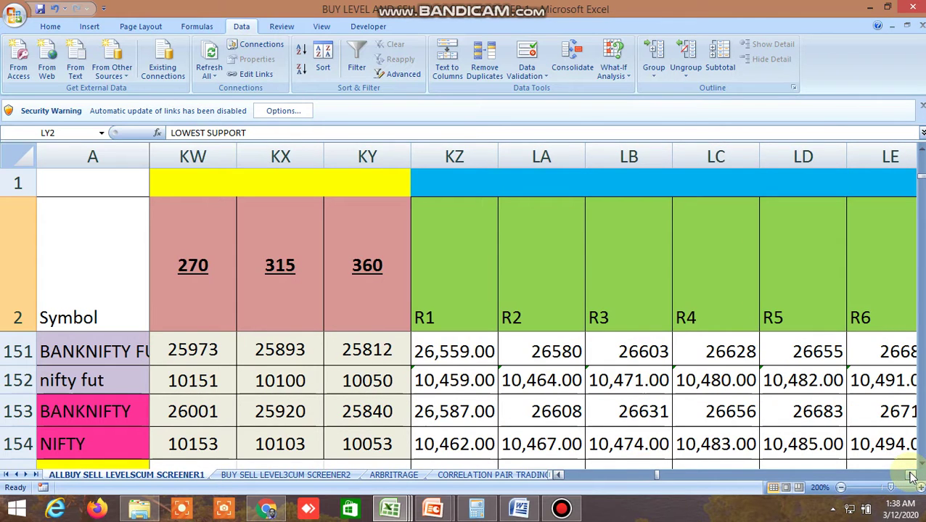
# Look through the GANN SQUARE OF 9(GANN NUMBERS) resistance and support columns for the BANKNIFTY and NIFTY rows.
pyautogui.click(911, 477)
pyautogui.click(911, 477)
pyautogui.click(911, 476)
pyautogui.click(911, 477)
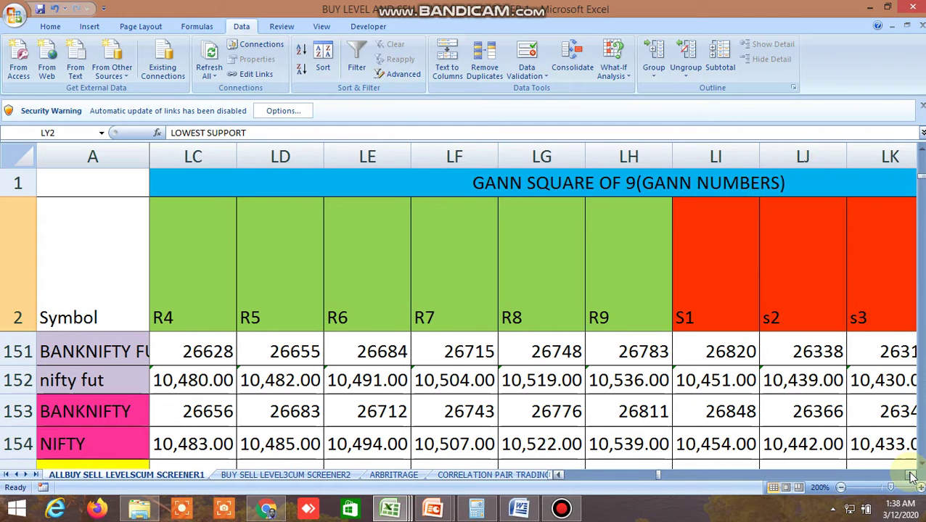
pyautogui.click(912, 477)
pyautogui.click(912, 476)
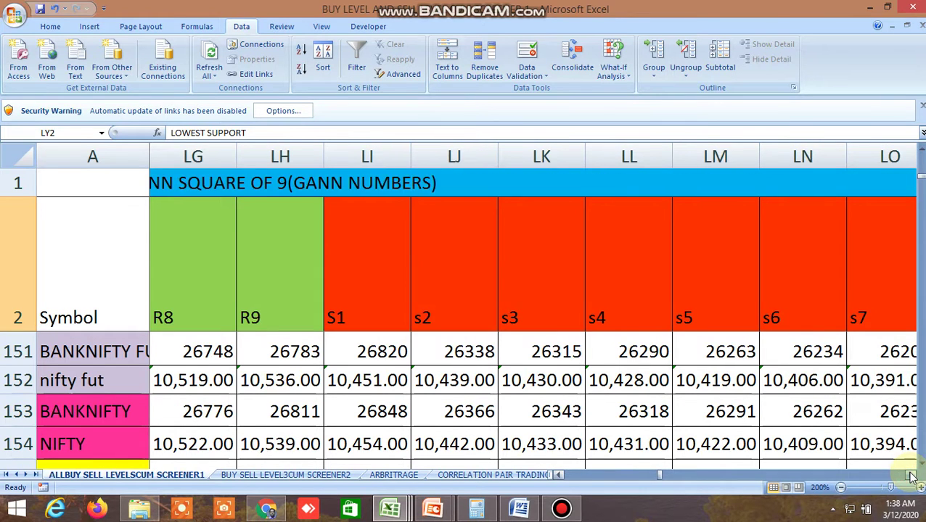
pyautogui.click(912, 476)
pyautogui.click(911, 477)
pyautogui.click(911, 477)
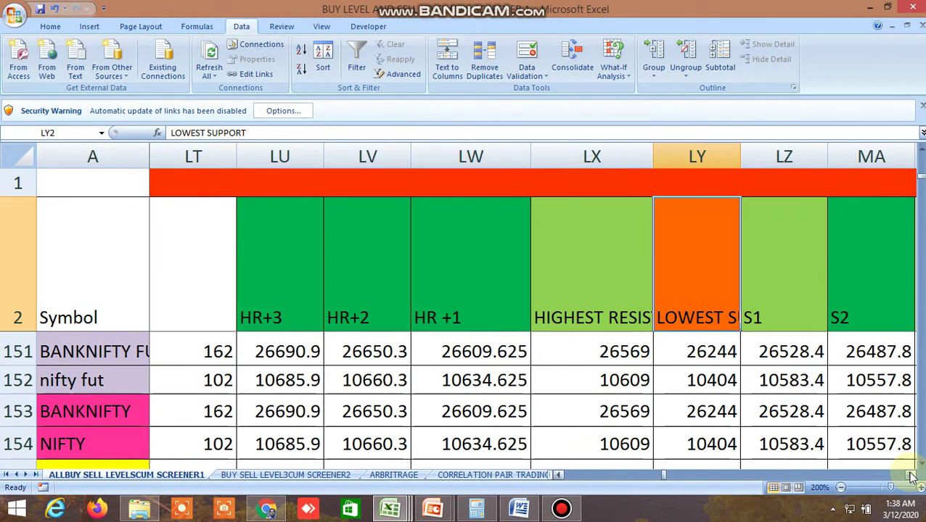
# Examine the MURREY'S MATHEMATICAL LEVEL CALCULATION columns through S18 for the BANKNIFTY and NIFTY rows.
pyautogui.click(912, 476)
pyautogui.click(911, 476)
pyautogui.click(911, 477)
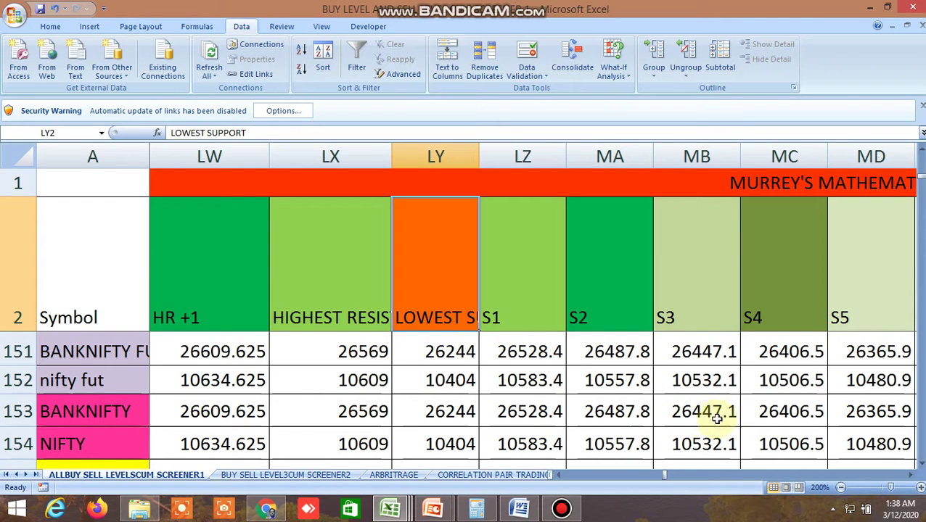
pyautogui.click(913, 476)
pyautogui.click(913, 476)
pyautogui.click(913, 477)
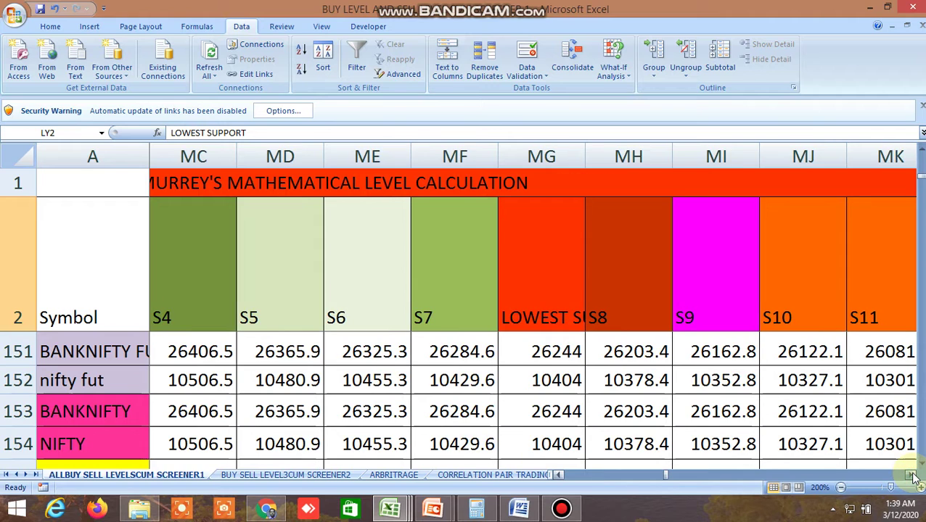
pyautogui.click(913, 477)
pyautogui.click(912, 477)
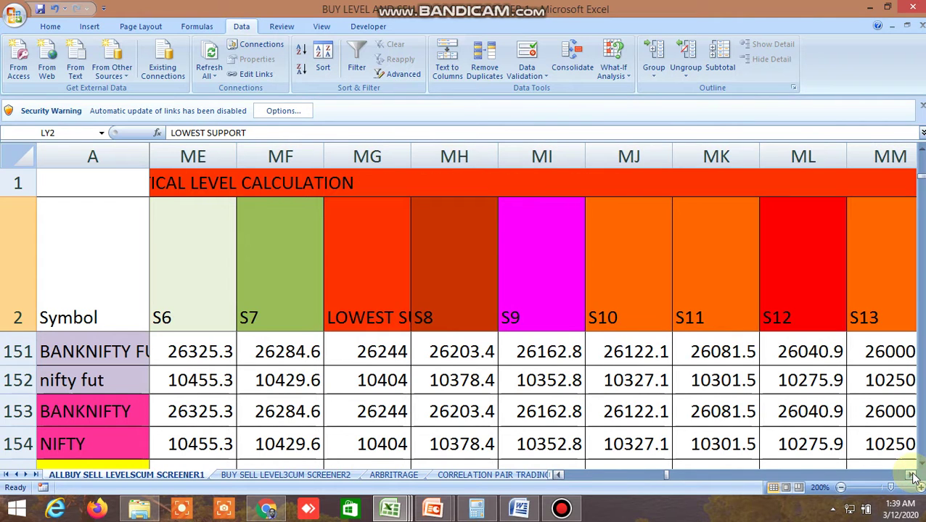
pyautogui.click(913, 477)
pyautogui.click(913, 476)
pyautogui.click(913, 476)
pyautogui.click(913, 476)
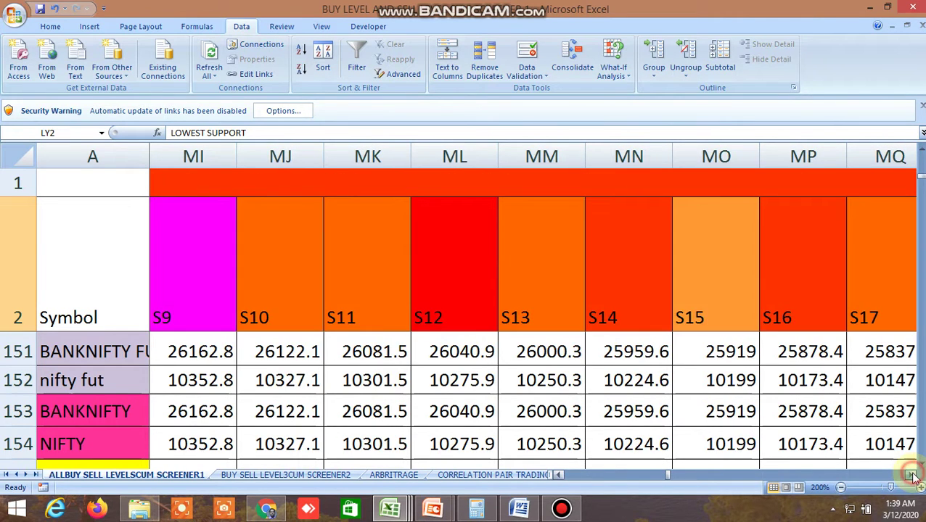
pyautogui.click(912, 477)
pyautogui.click(913, 477)
pyautogui.click(913, 476)
pyautogui.click(913, 476)
pyautogui.click(913, 476)
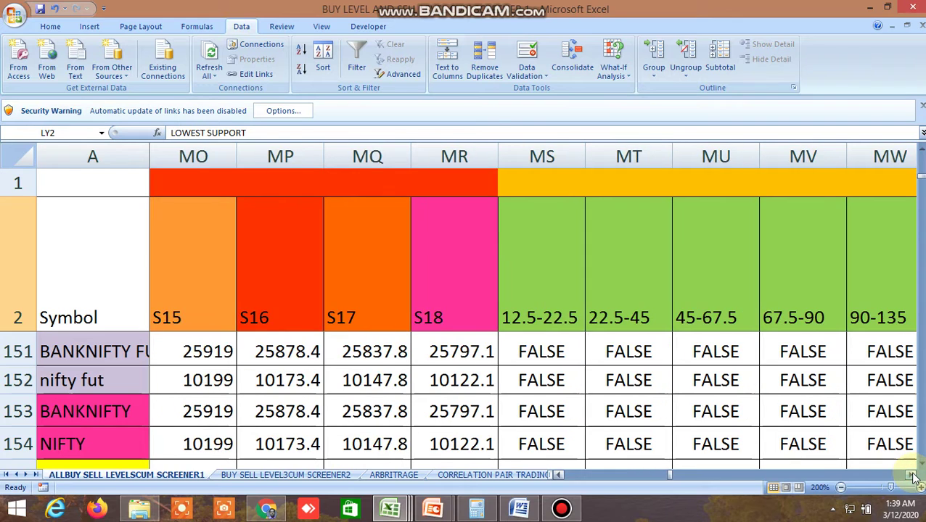
# Look through the LTP POSITION sections for GANN ANGLES and GANN SQUARE 9 in the BANKNIFTY and NIFTY rows.
pyautogui.click(913, 477)
pyautogui.click(913, 477)
pyautogui.click(913, 477)
pyautogui.click(913, 477)
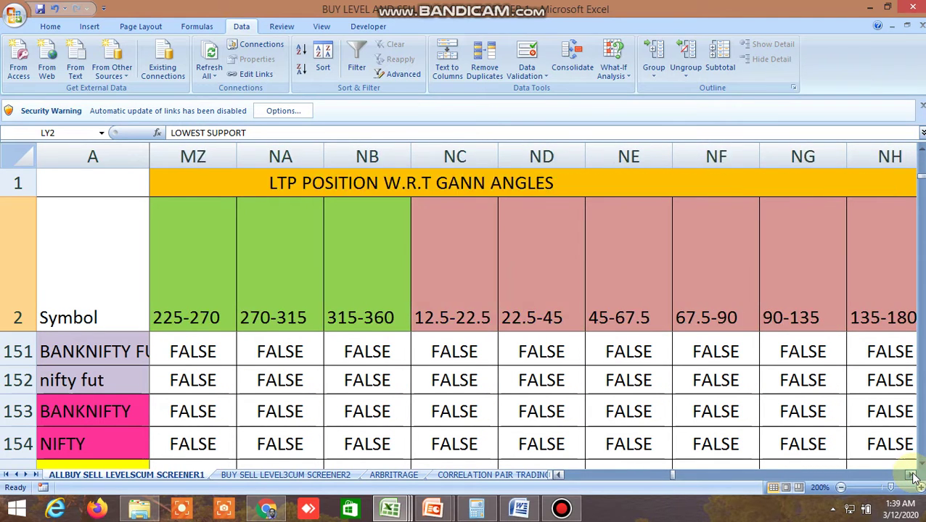
pyautogui.click(913, 477)
pyautogui.click(913, 477)
pyautogui.click(913, 476)
pyautogui.click(913, 477)
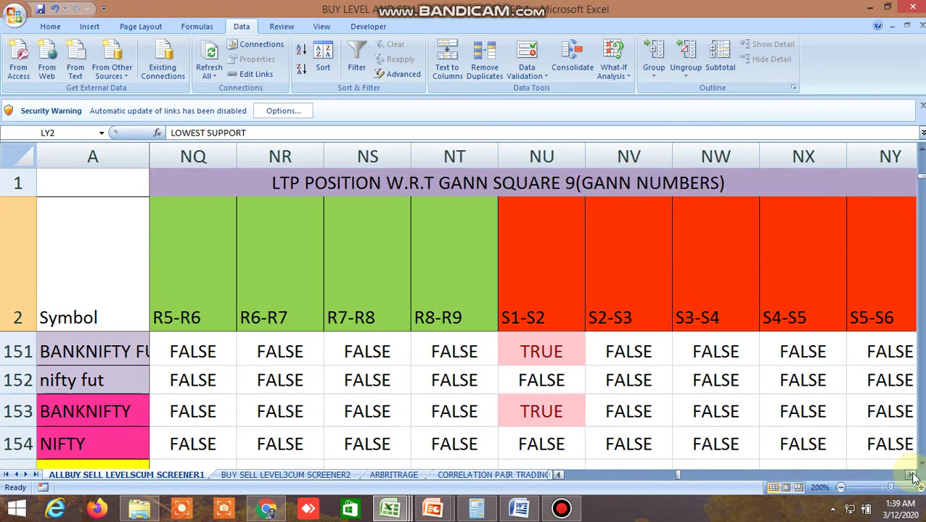
# Examine the LTP position columns for MURREY'S levels, followed by the GAN DEGREE and TIME TO REVERSE columns.
pyautogui.click(913, 477)
pyautogui.click(913, 477)
pyautogui.click(913, 476)
pyautogui.click(913, 477)
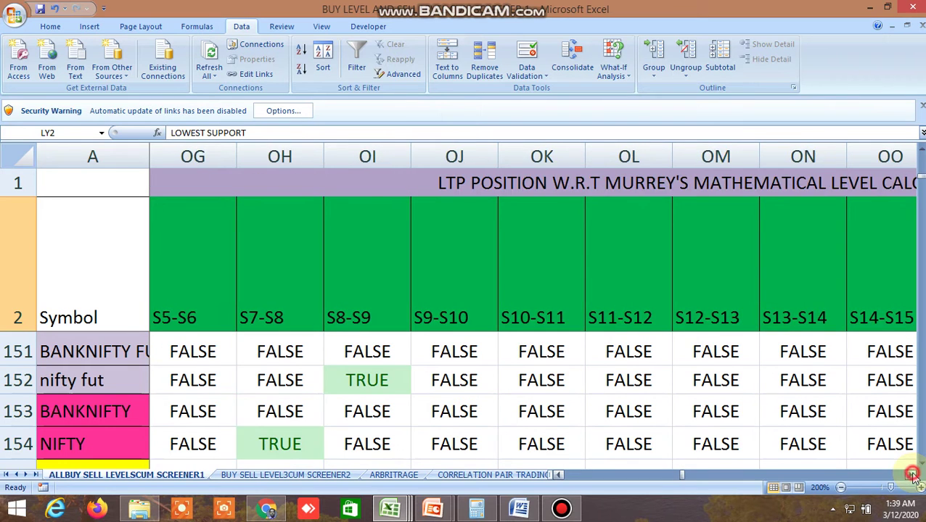
pyautogui.click(913, 477)
pyautogui.click(913, 477)
pyautogui.click(913, 476)
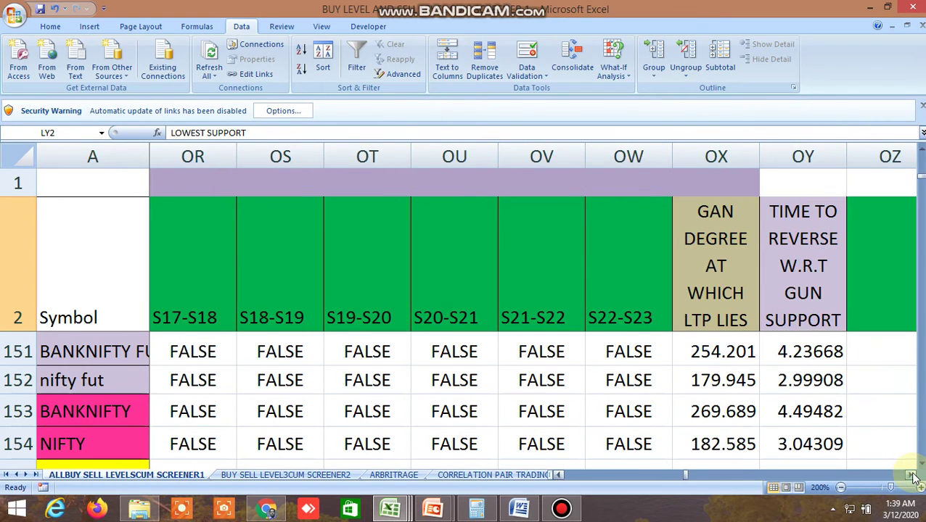
pyautogui.click(912, 477)
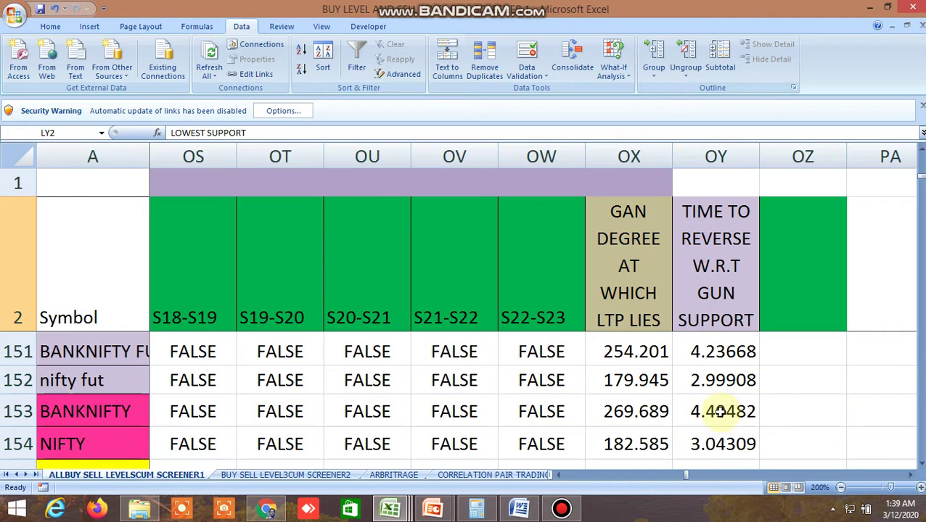
# Return to the first columns and go up to the commodity rows starting at ALUMINIUM.
pyautogui.moveTo(682, 476); pyautogui.dragTo(553, 476)
pyautogui.scroll(1, 532, 409)
pyautogui.scroll(1, 532, 409)
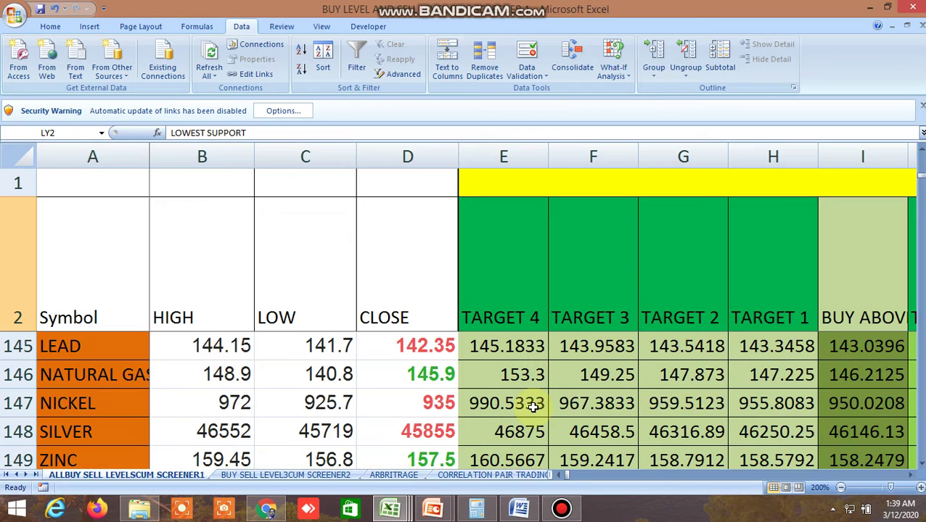
pyautogui.scroll(2, 534, 407)
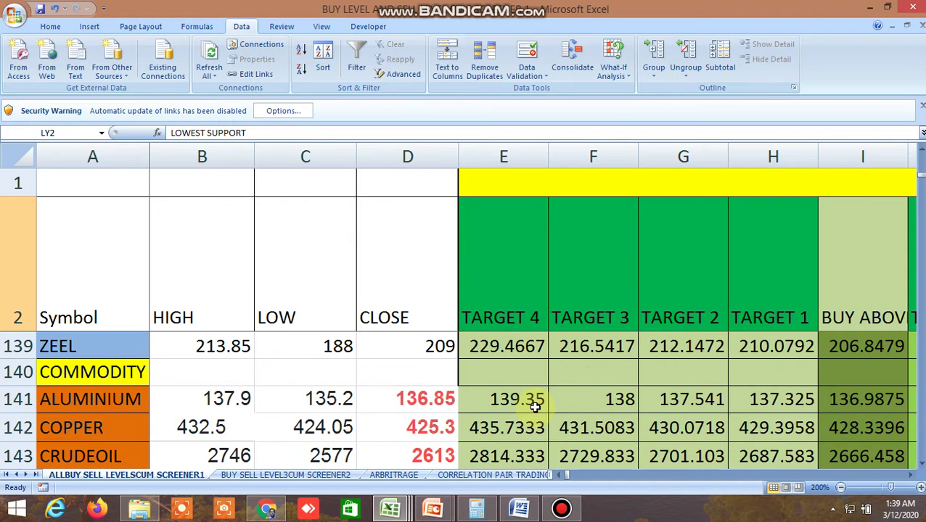
pyautogui.scroll(-1, 534, 407)
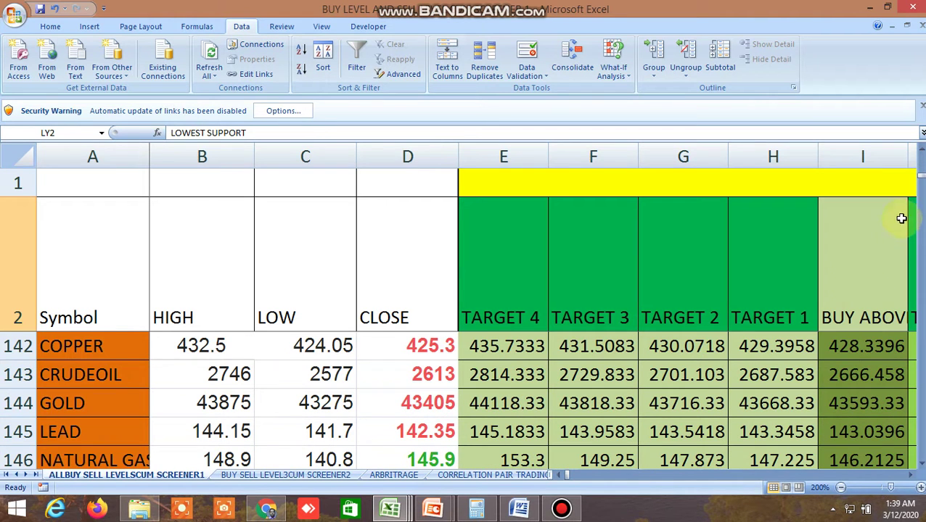
pyautogui.click(921, 150)
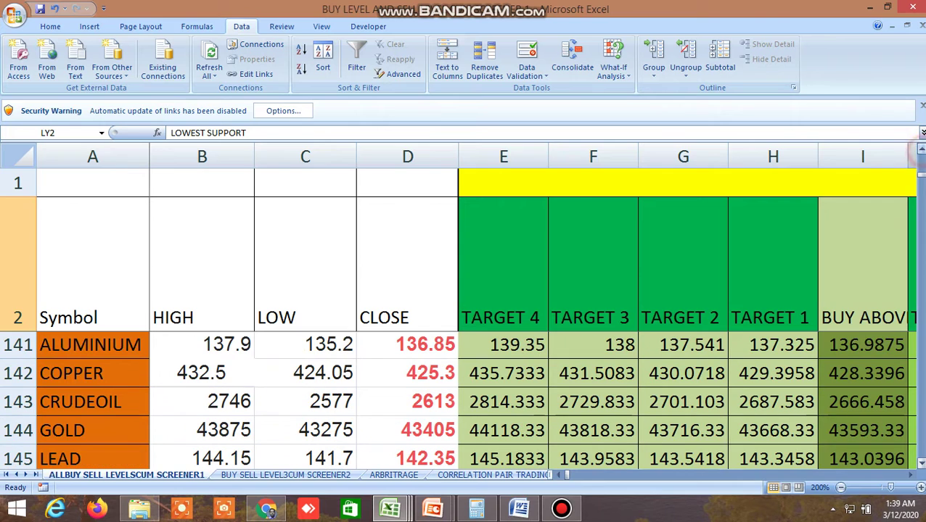
# Look across all level and indicator columns for the commodity rows 141 to 145, and return to the HIGH, LOW and CLOSE columns.
pyautogui.click(912, 481)
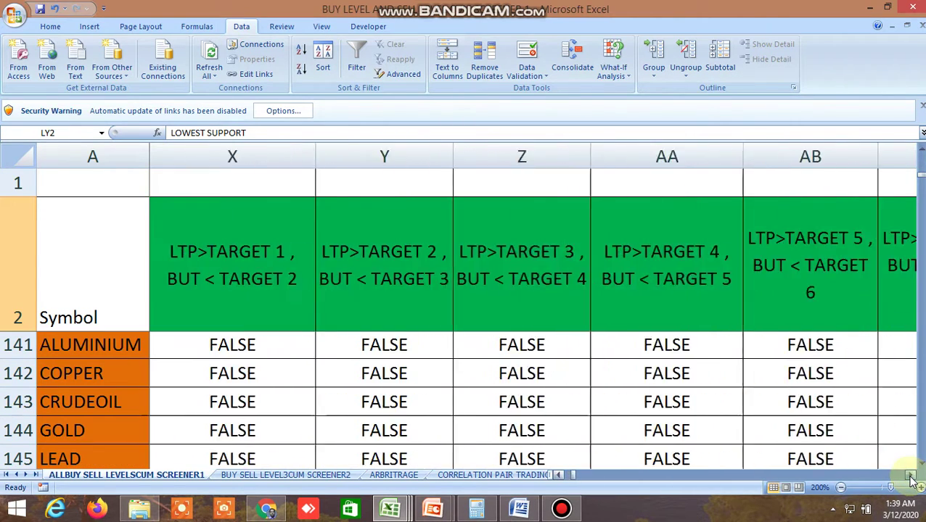
pyautogui.moveTo(912, 480); pyautogui.dragTo(912, 474)
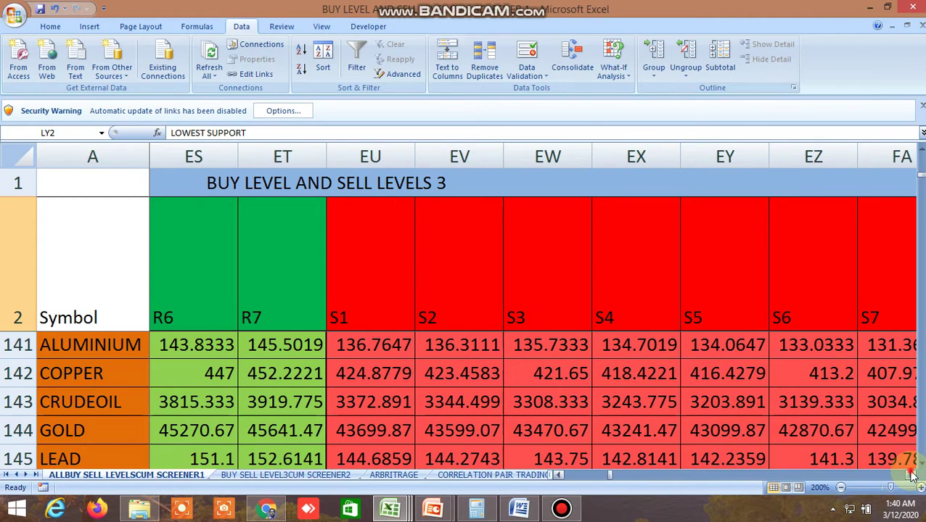
pyautogui.moveTo(912, 475); pyautogui.dragTo(912, 475)
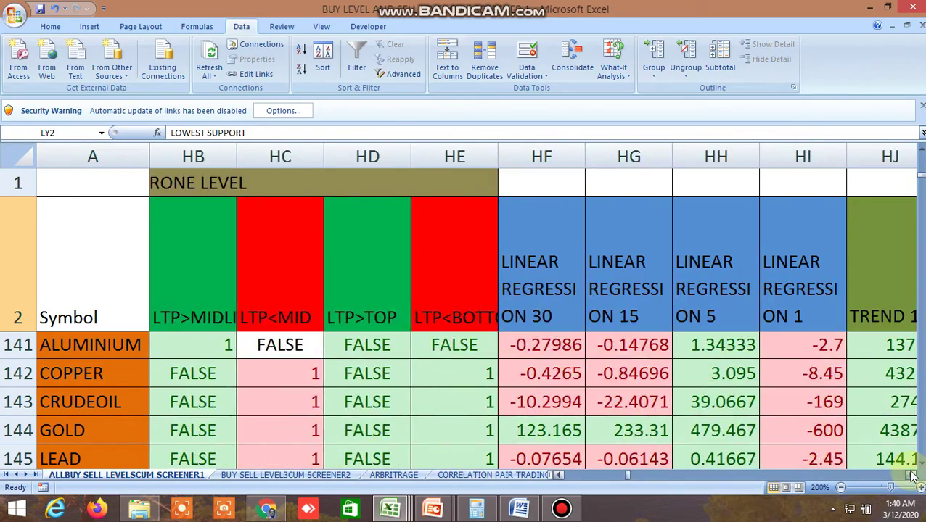
pyautogui.moveTo(912, 476); pyautogui.dragTo(912, 476)
pyautogui.click(690, 478)
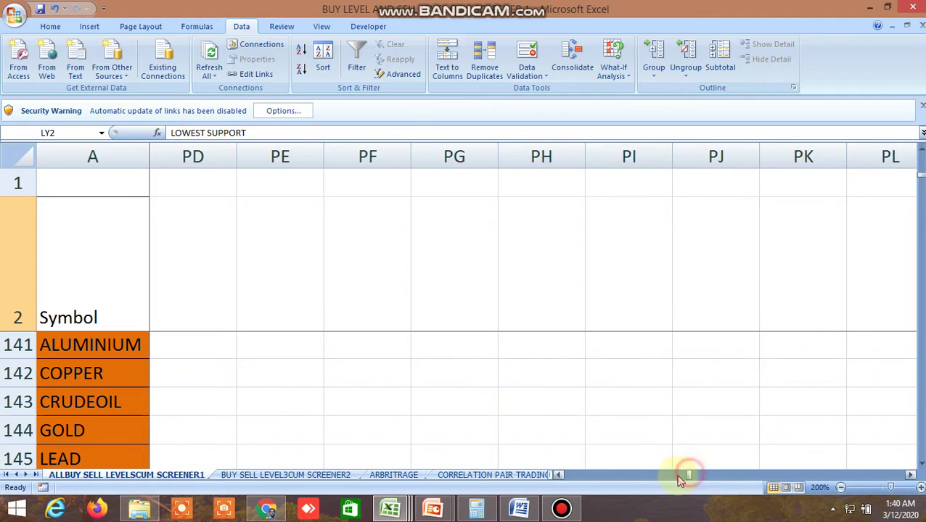
pyautogui.moveTo(691, 478); pyautogui.dragTo(559, 476)
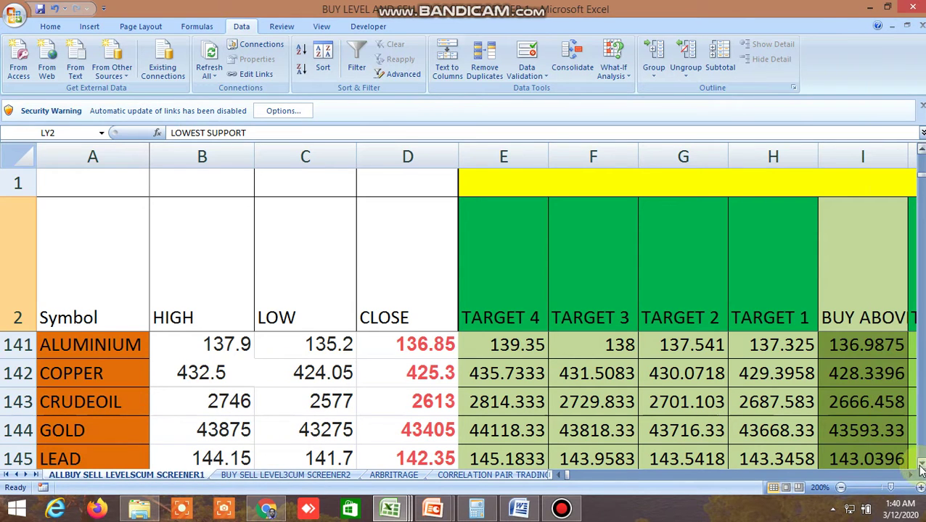
# Look across the columns for the COPPER to NATURAL GAS rows, up to the LTP position sections for Gann levels.
pyautogui.click(920, 465)
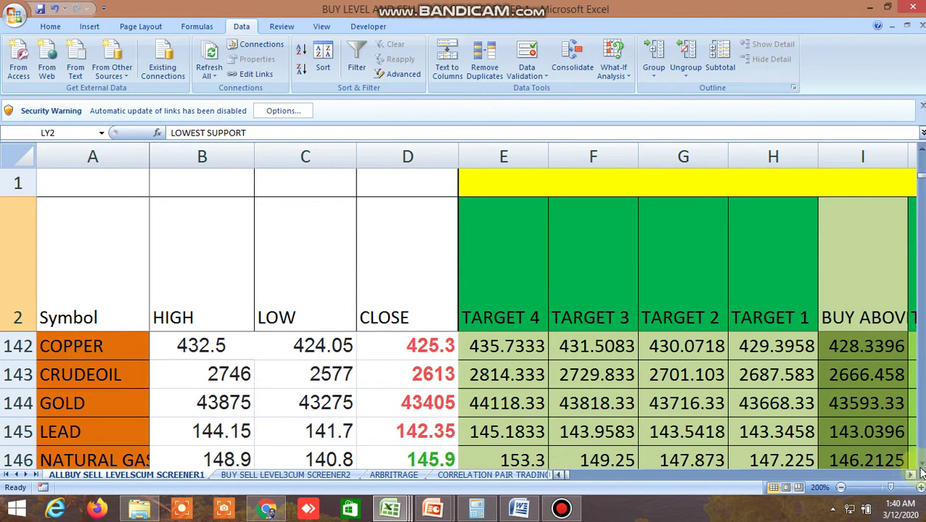
pyautogui.click(911, 475)
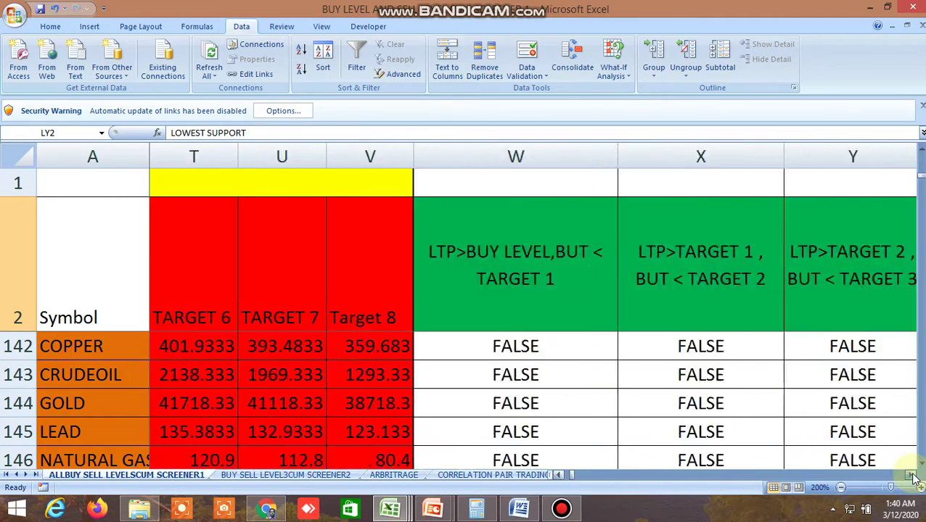
pyautogui.moveTo(913, 477); pyautogui.dragTo(915, 478)
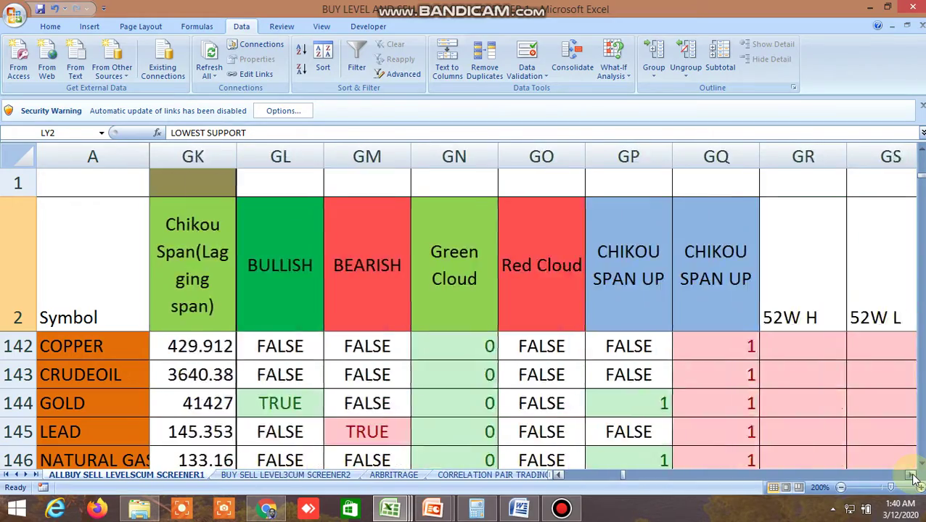
pyautogui.moveTo(914, 478); pyautogui.dragTo(911, 478)
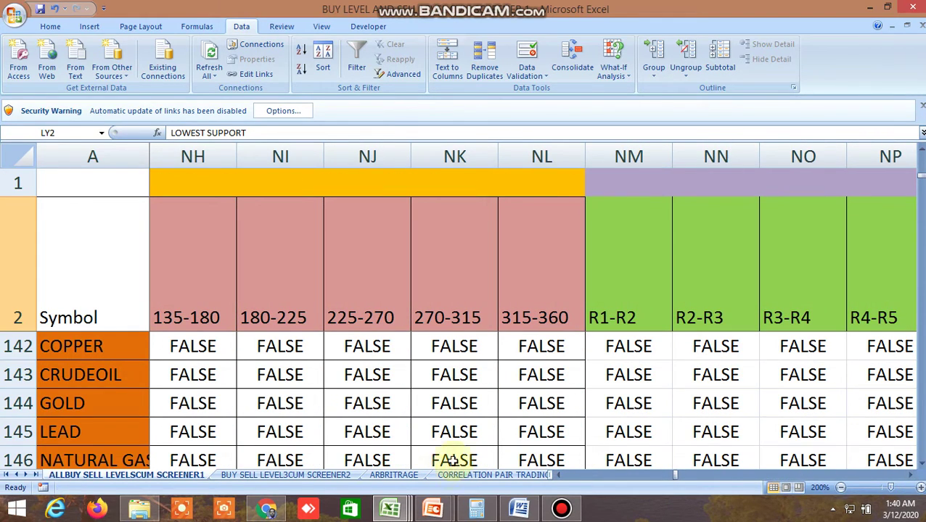
# Switch to the gann_-_enthios_calculator workbook and go to the top of its Gann Angles sheet.
pyautogui.moveTo(400, 511)
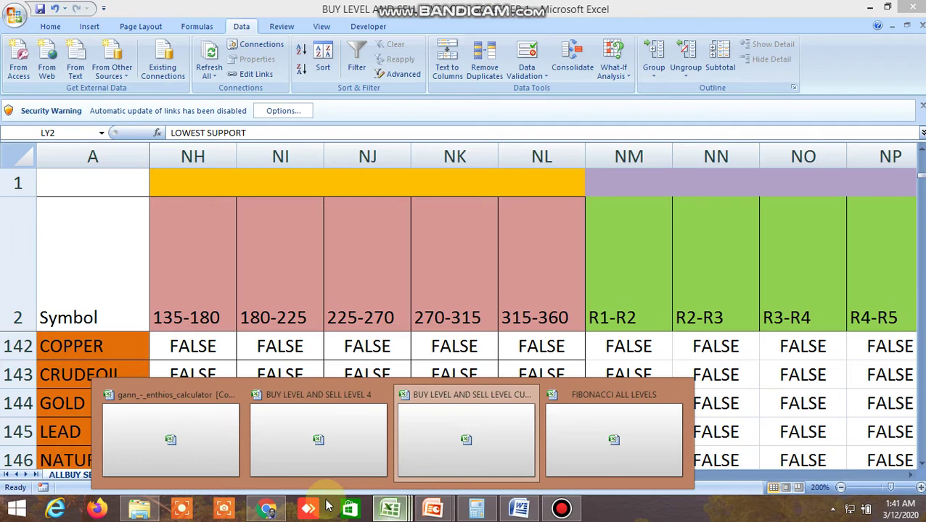
pyautogui.click(157, 441)
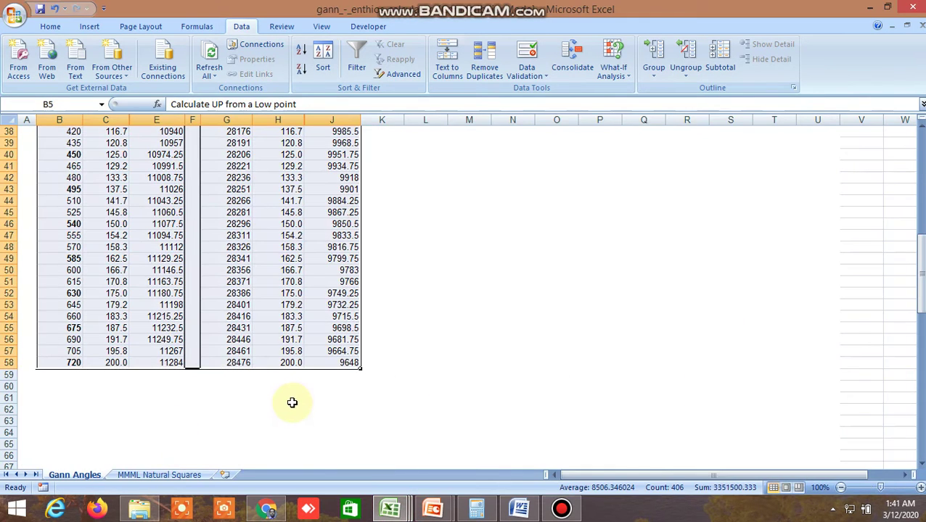
pyautogui.scroll(12, 283, 366)
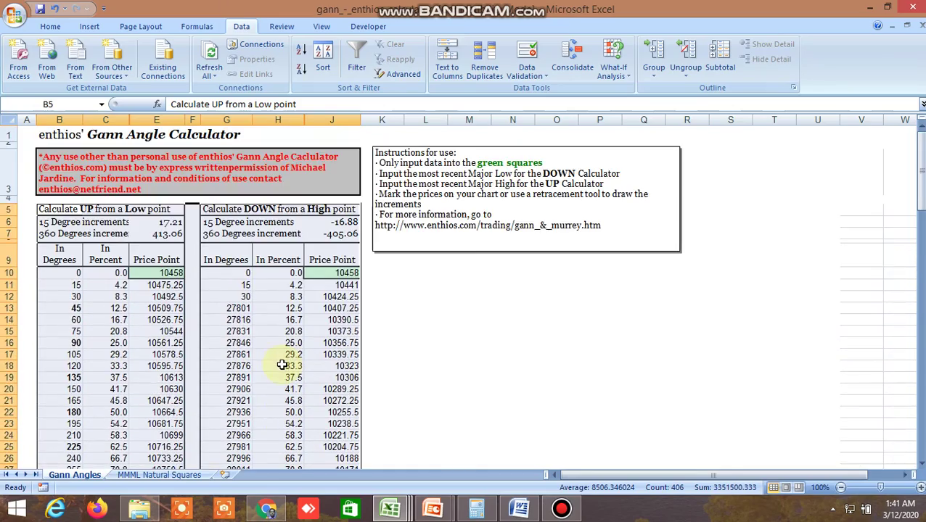